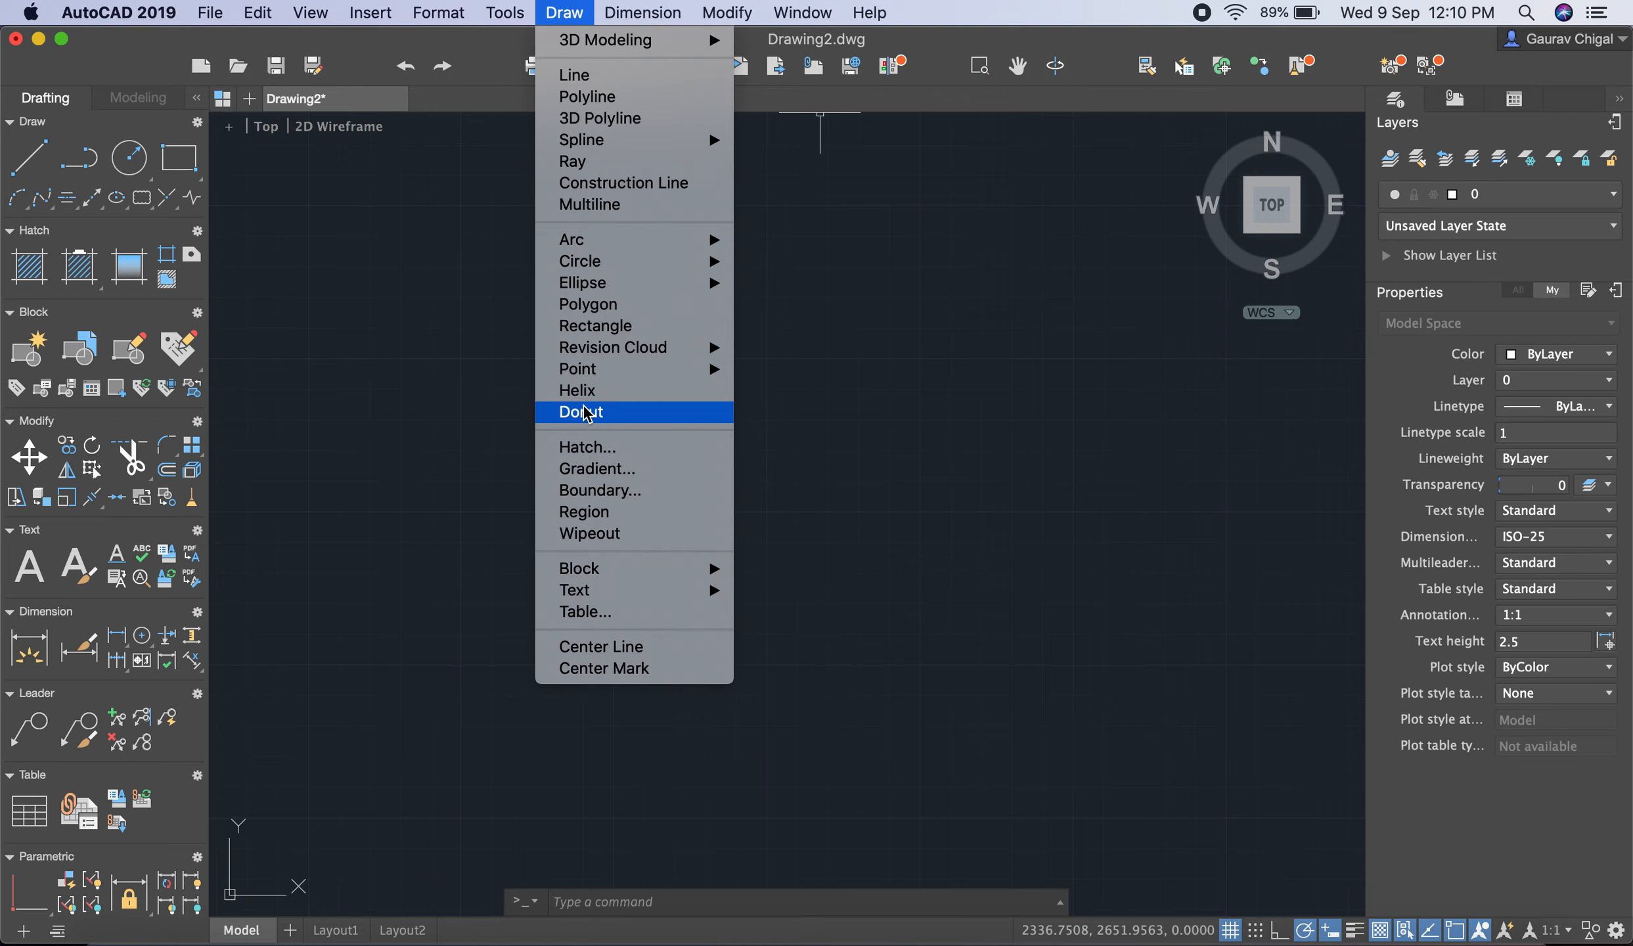
left_click(950, 55)
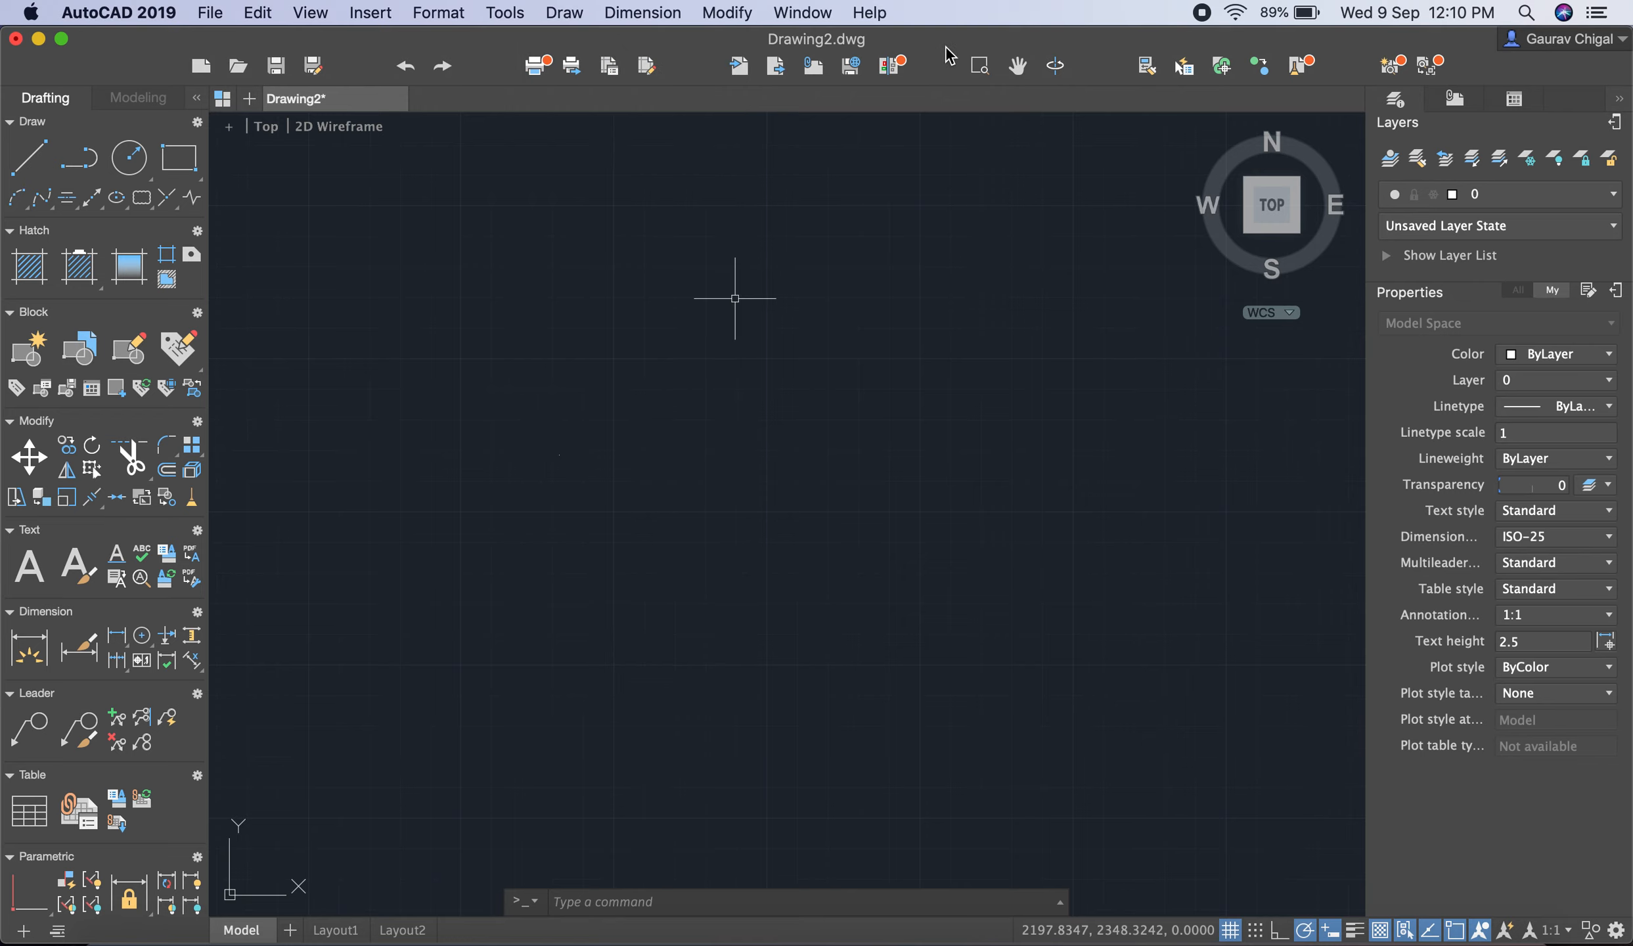
left_click(564, 13)
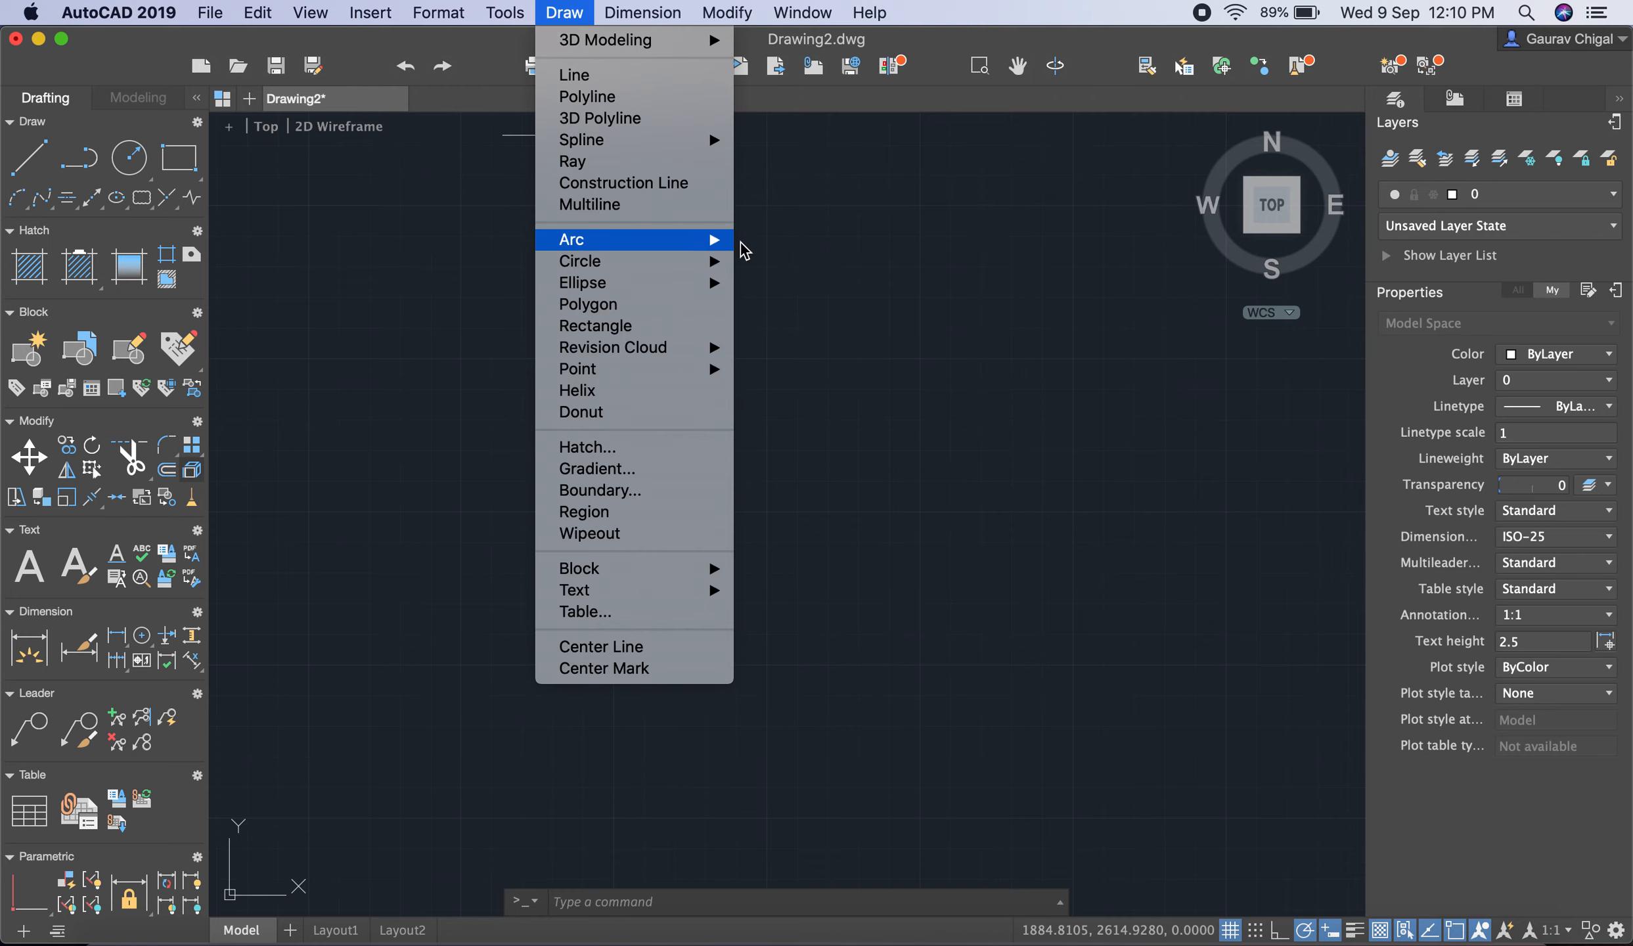
left_click(939, 38)
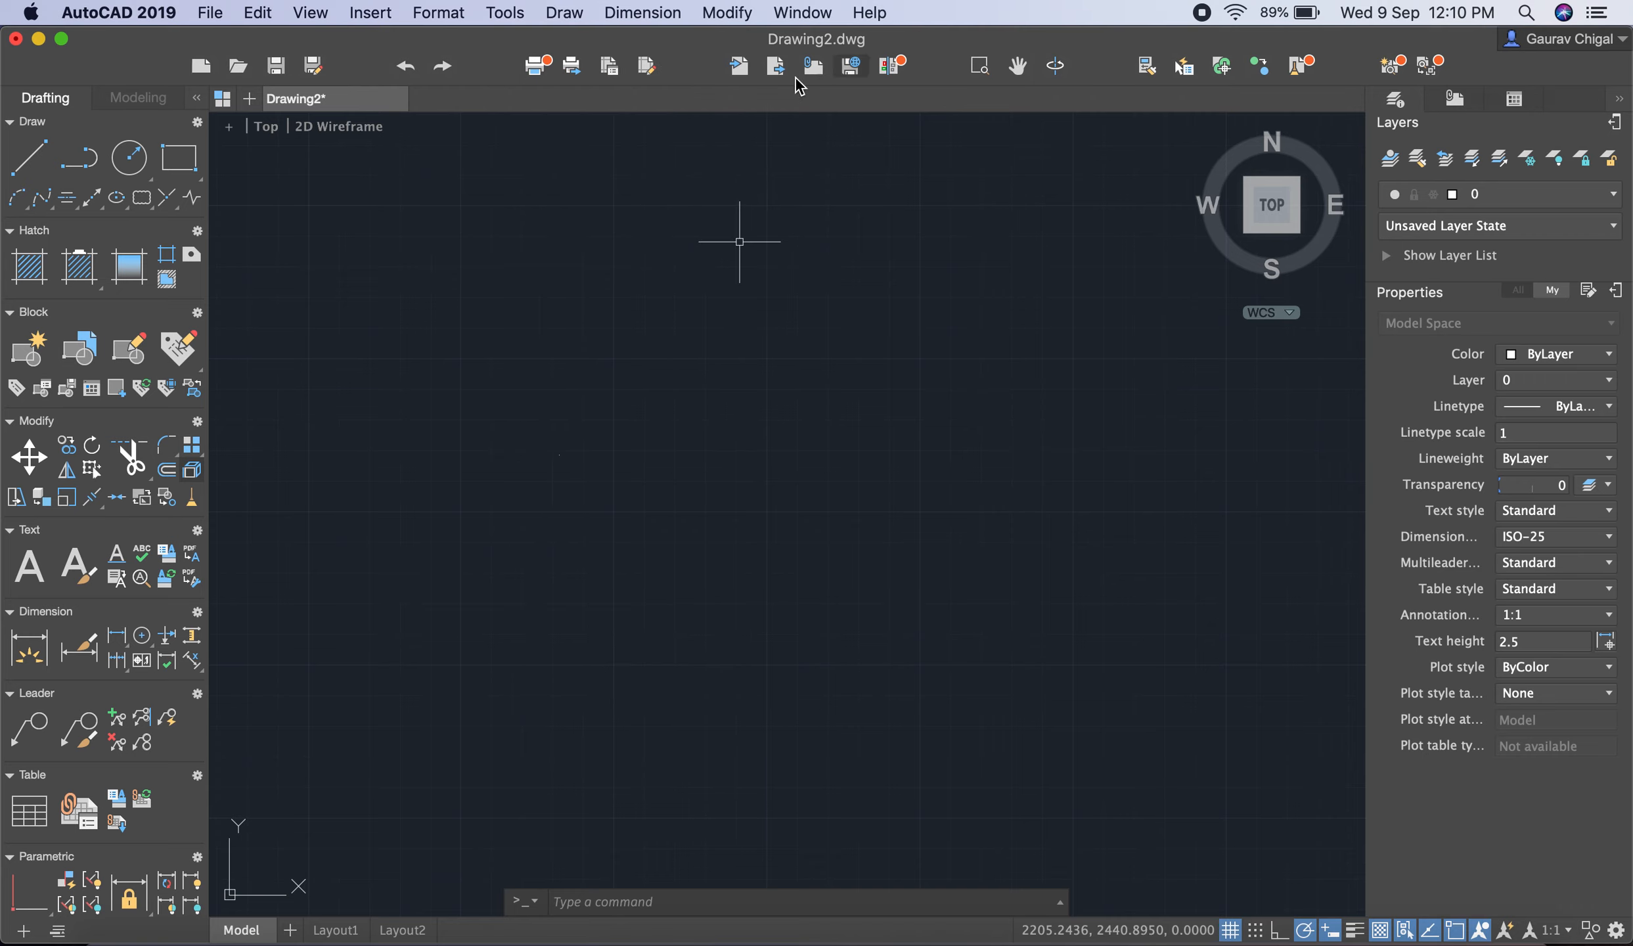
- Draw a 6-sided polygon inscribed in a circle of radius 200, centred near the middle of the empty drawing
type("pol")
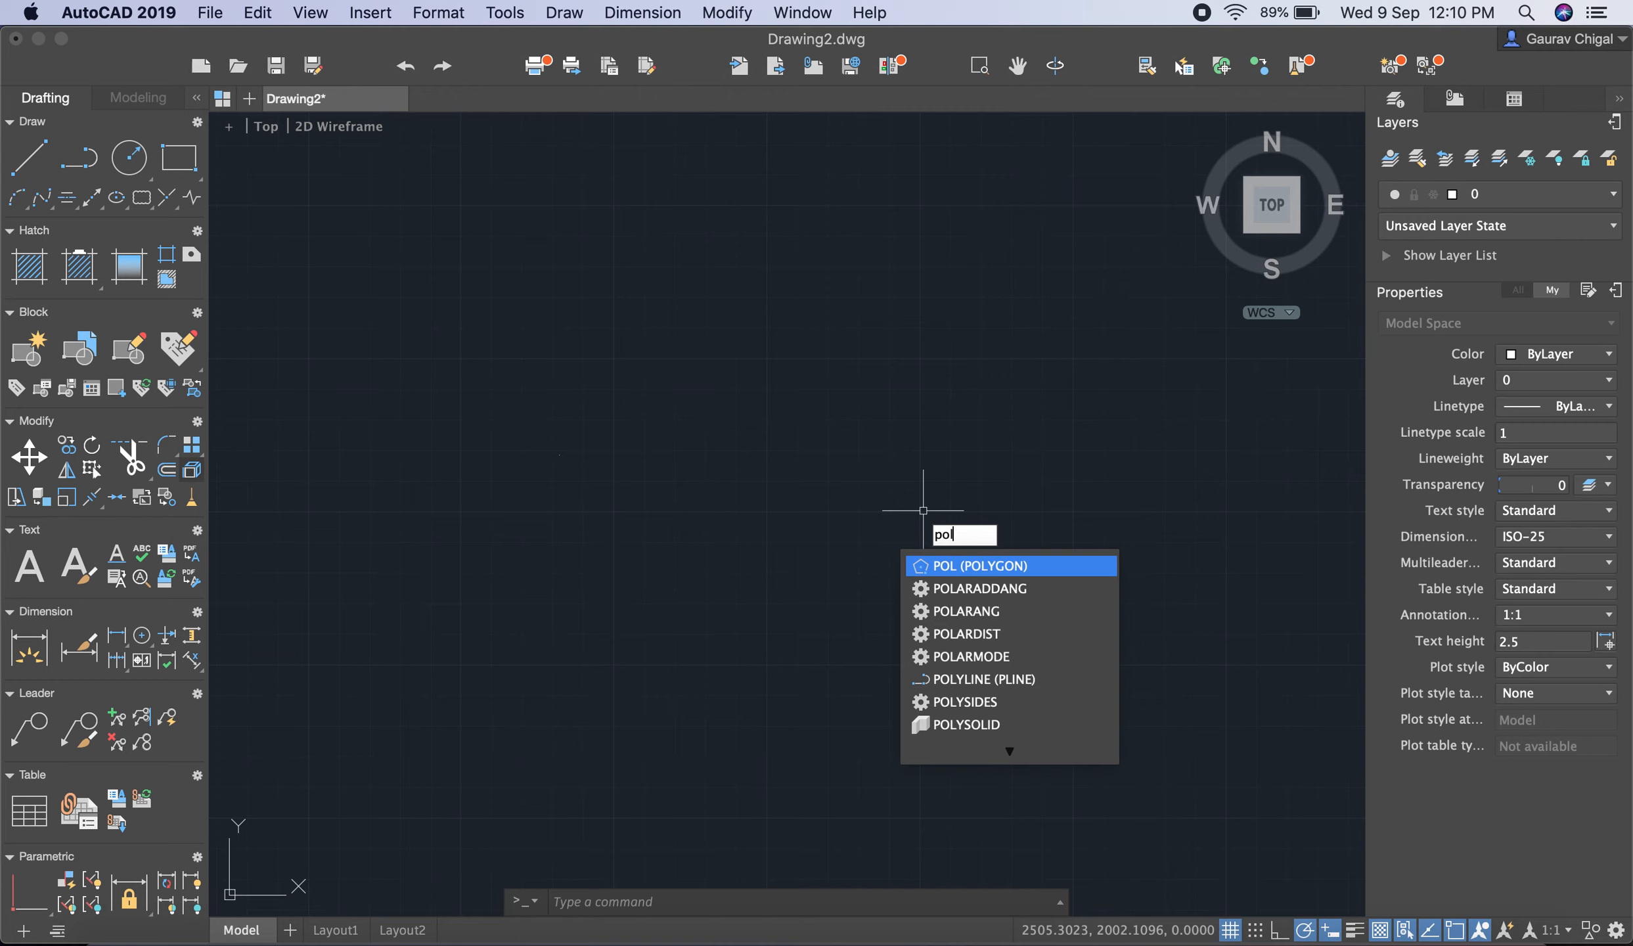
key("Return")
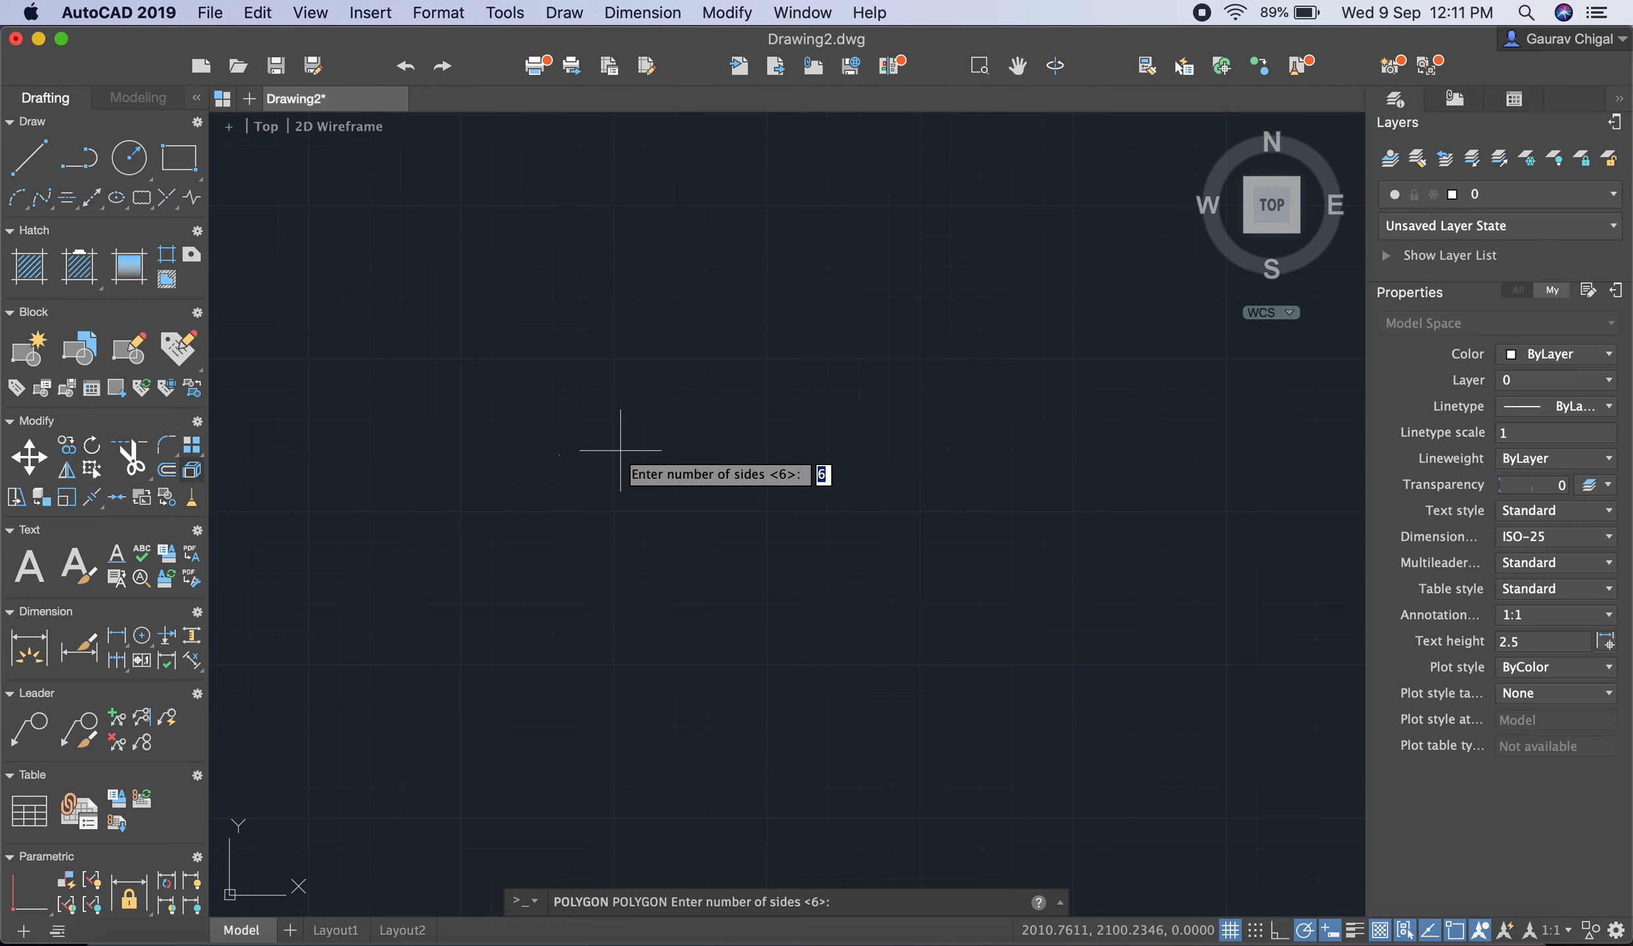
type("6")
key("Return")
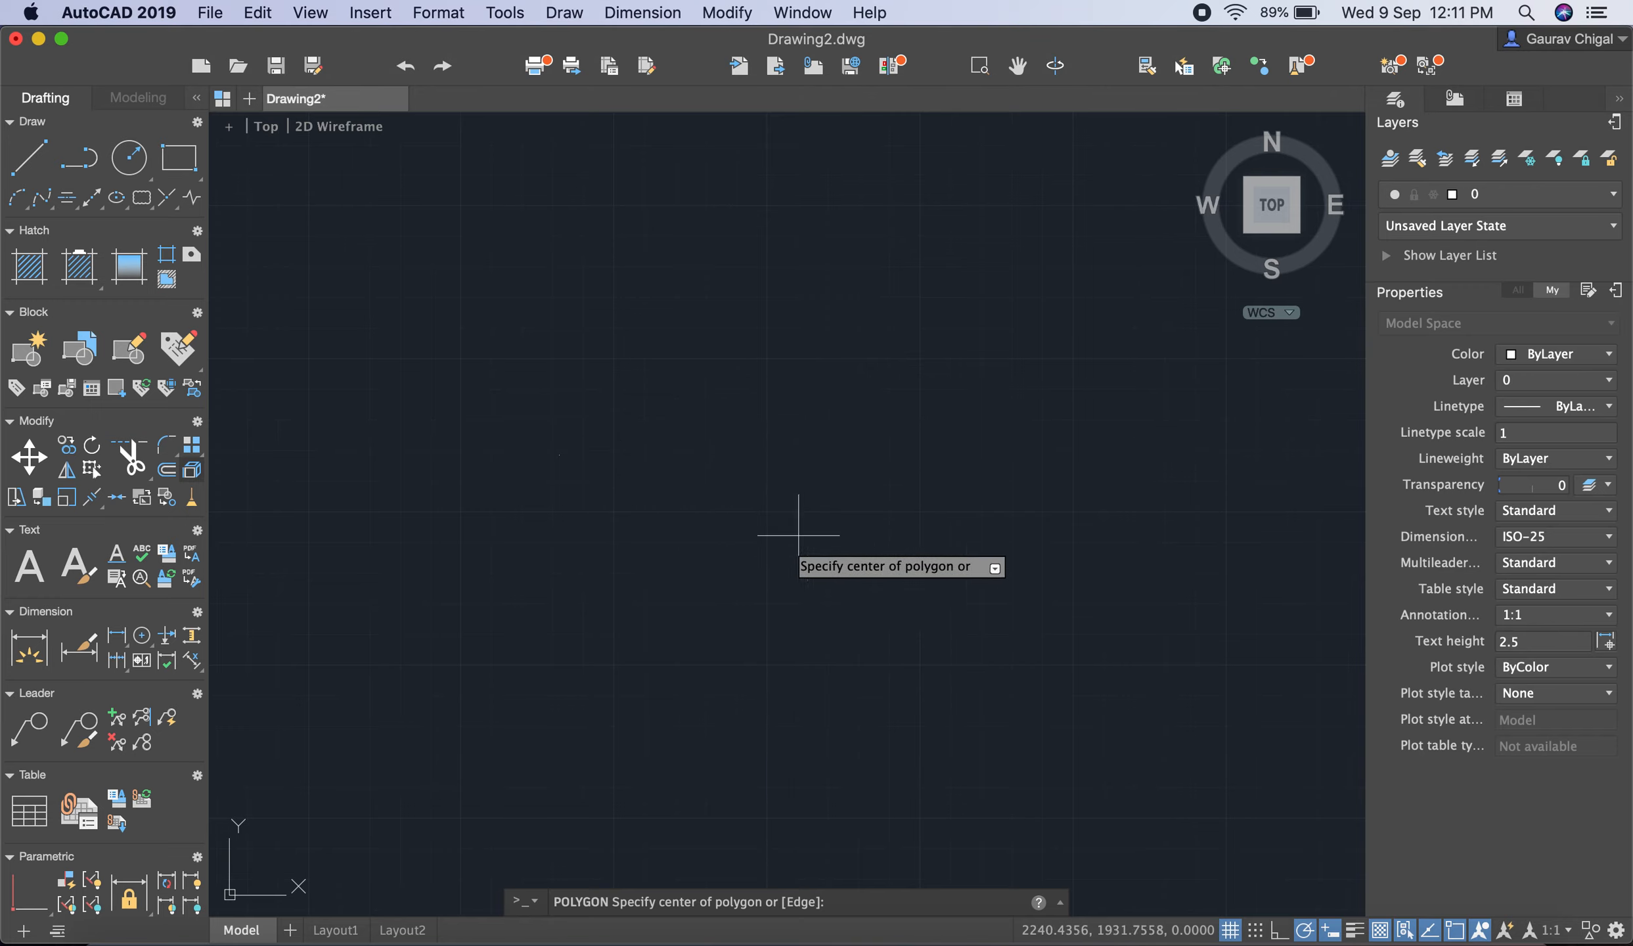
left_click(713, 494)
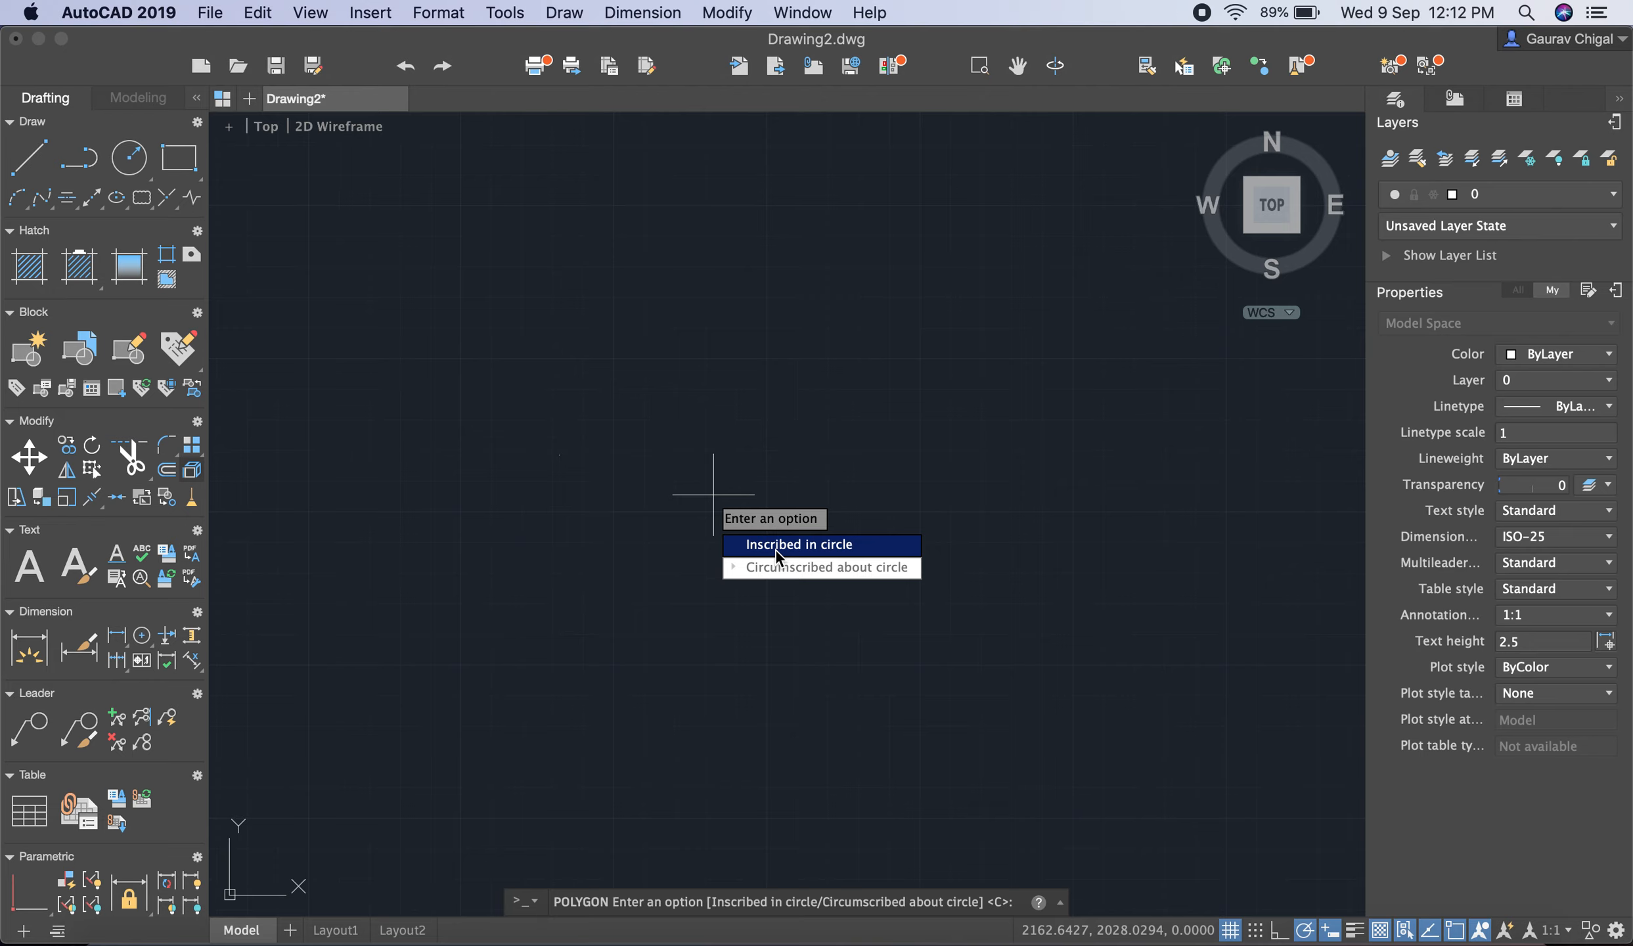
type("i")
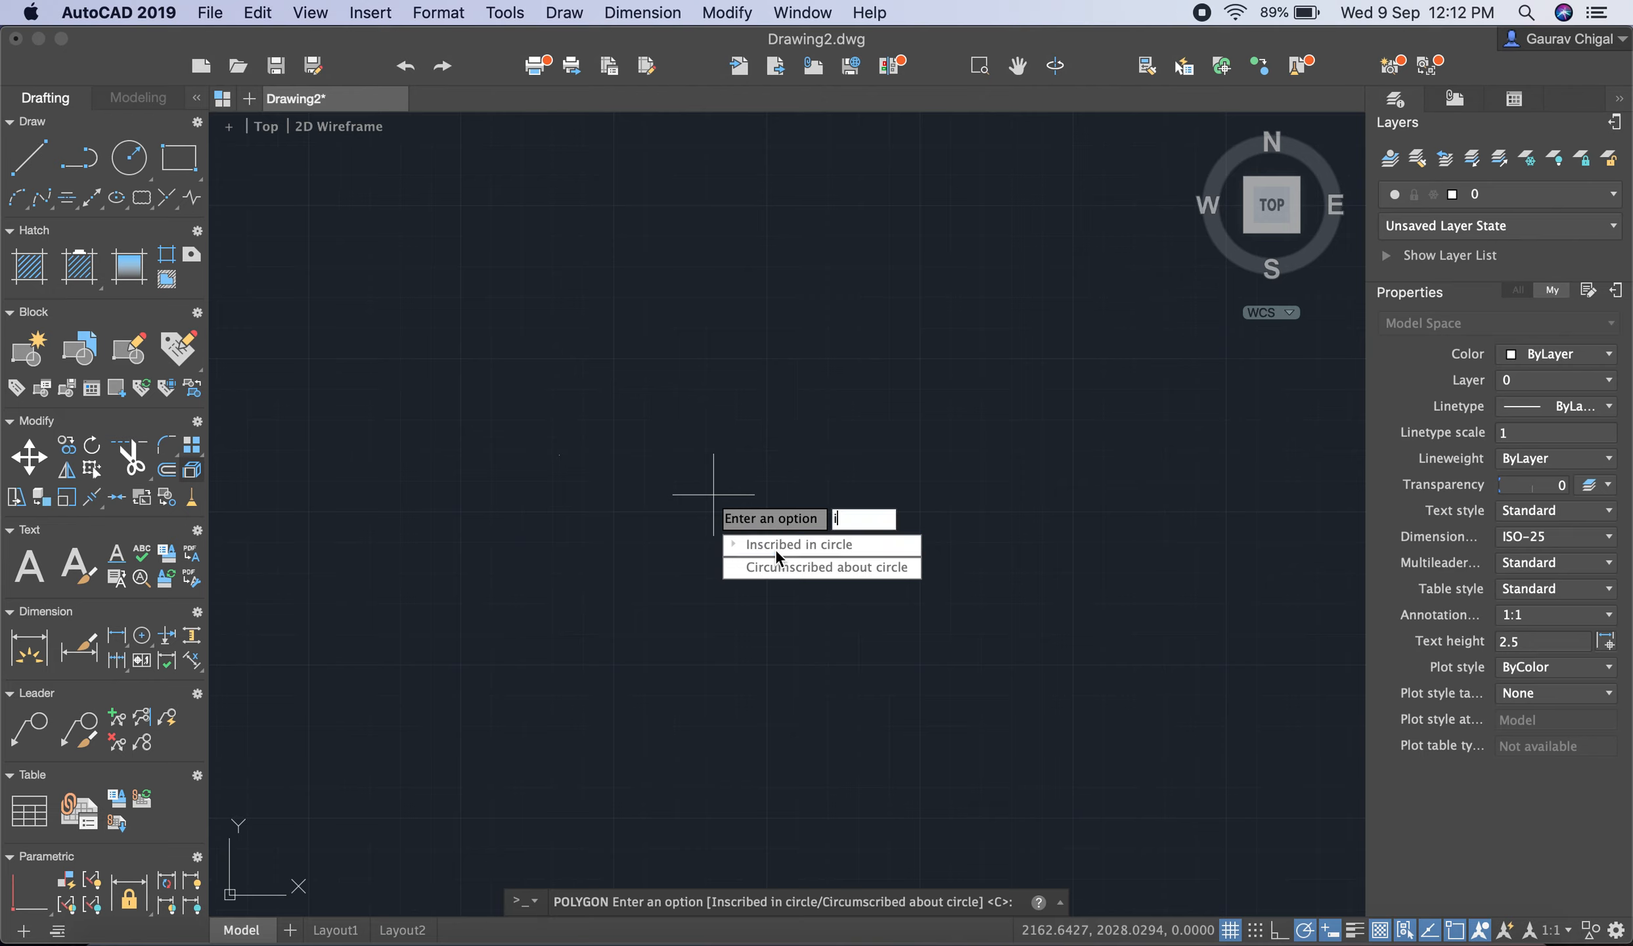
key("Return")
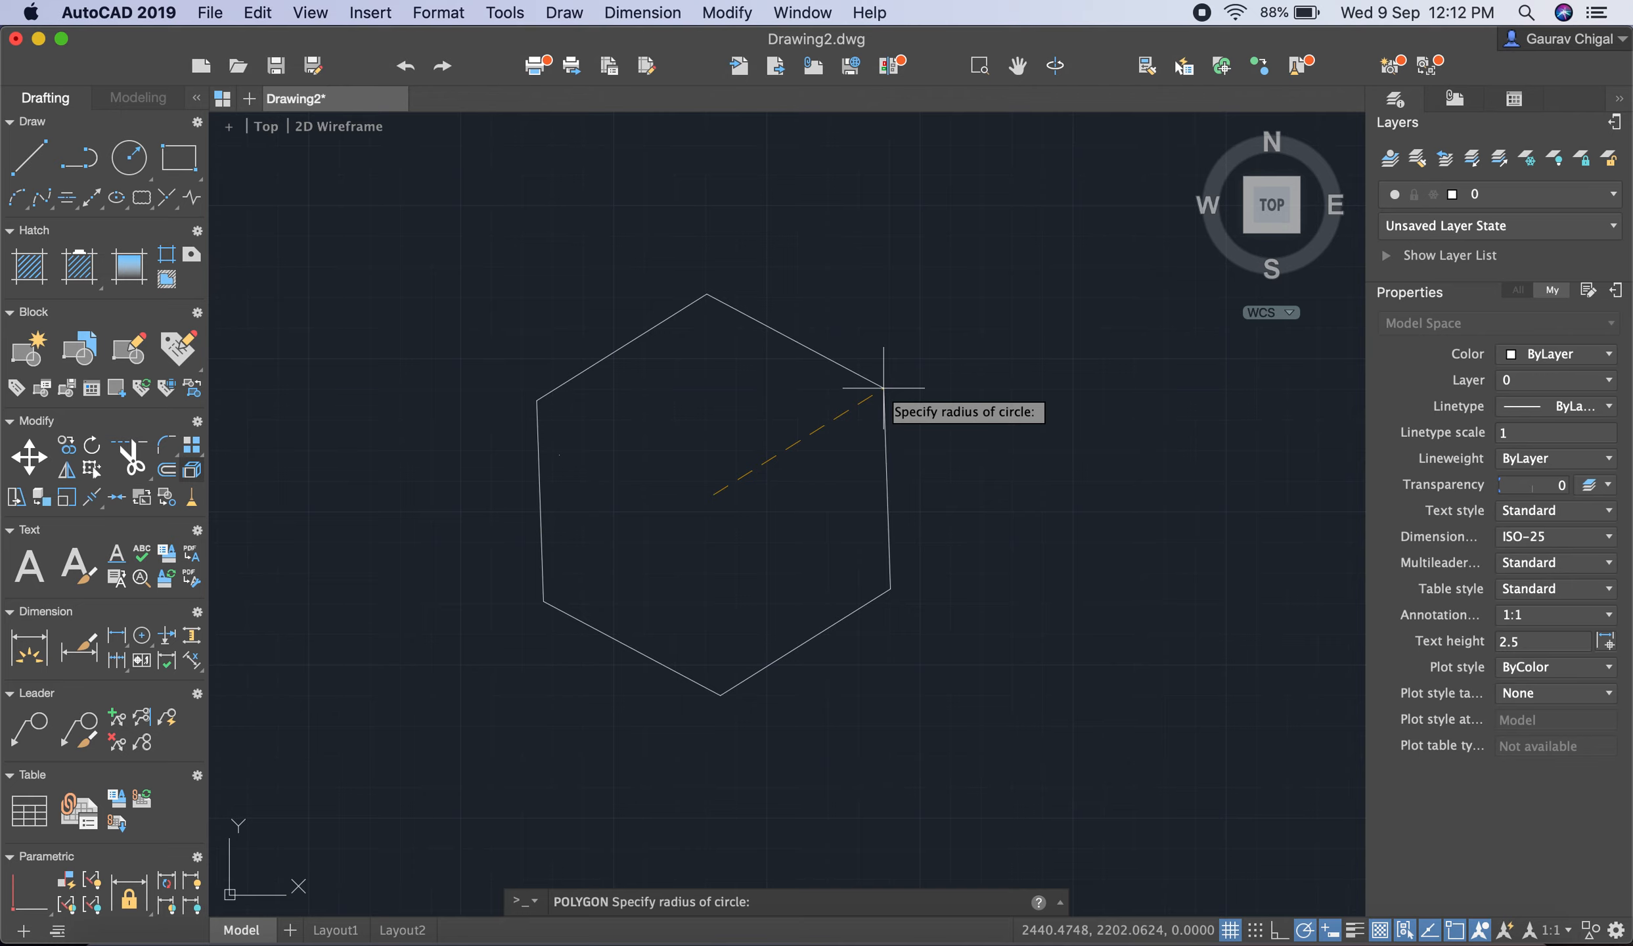
key("XF86MonBrightnessDown")
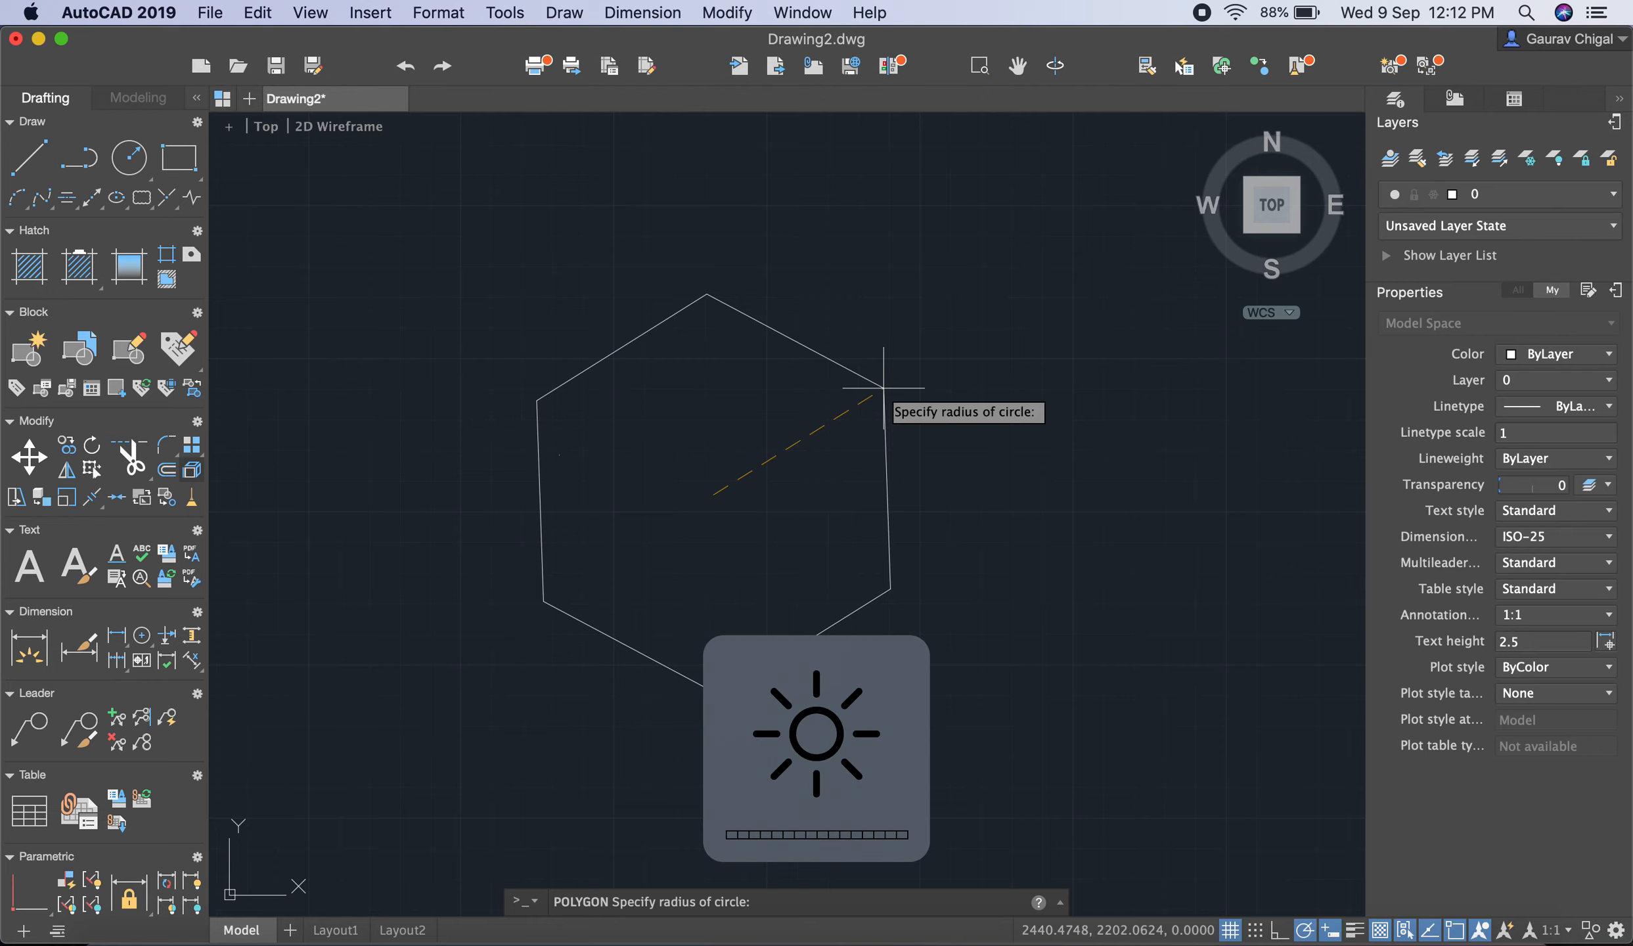
type("200")
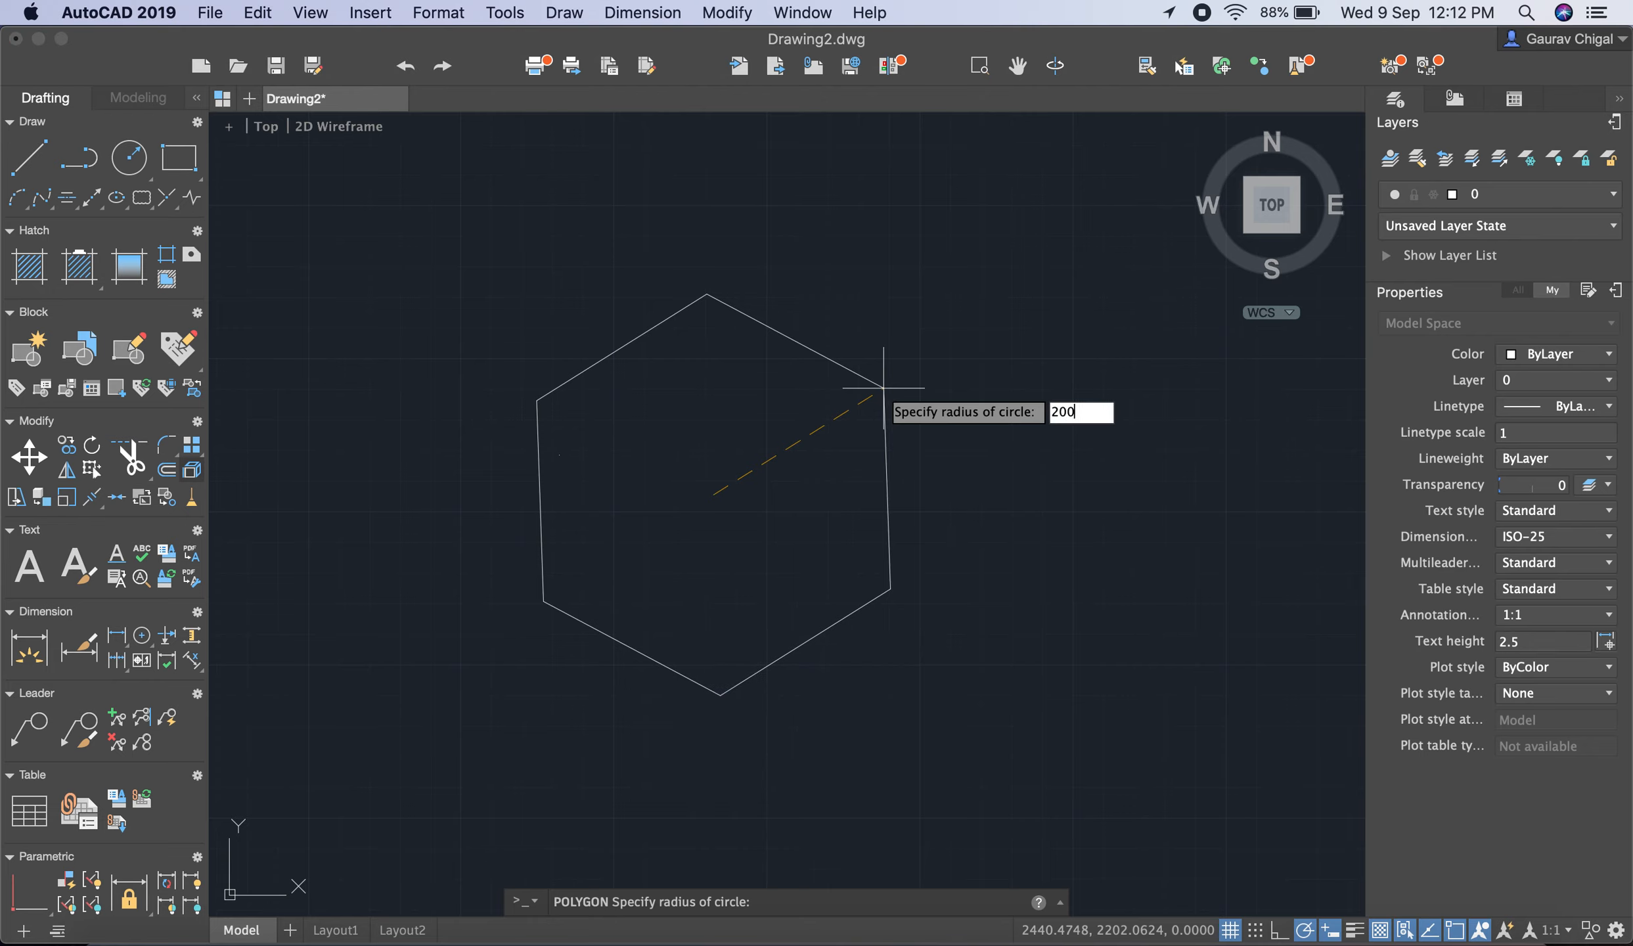
key("Return")
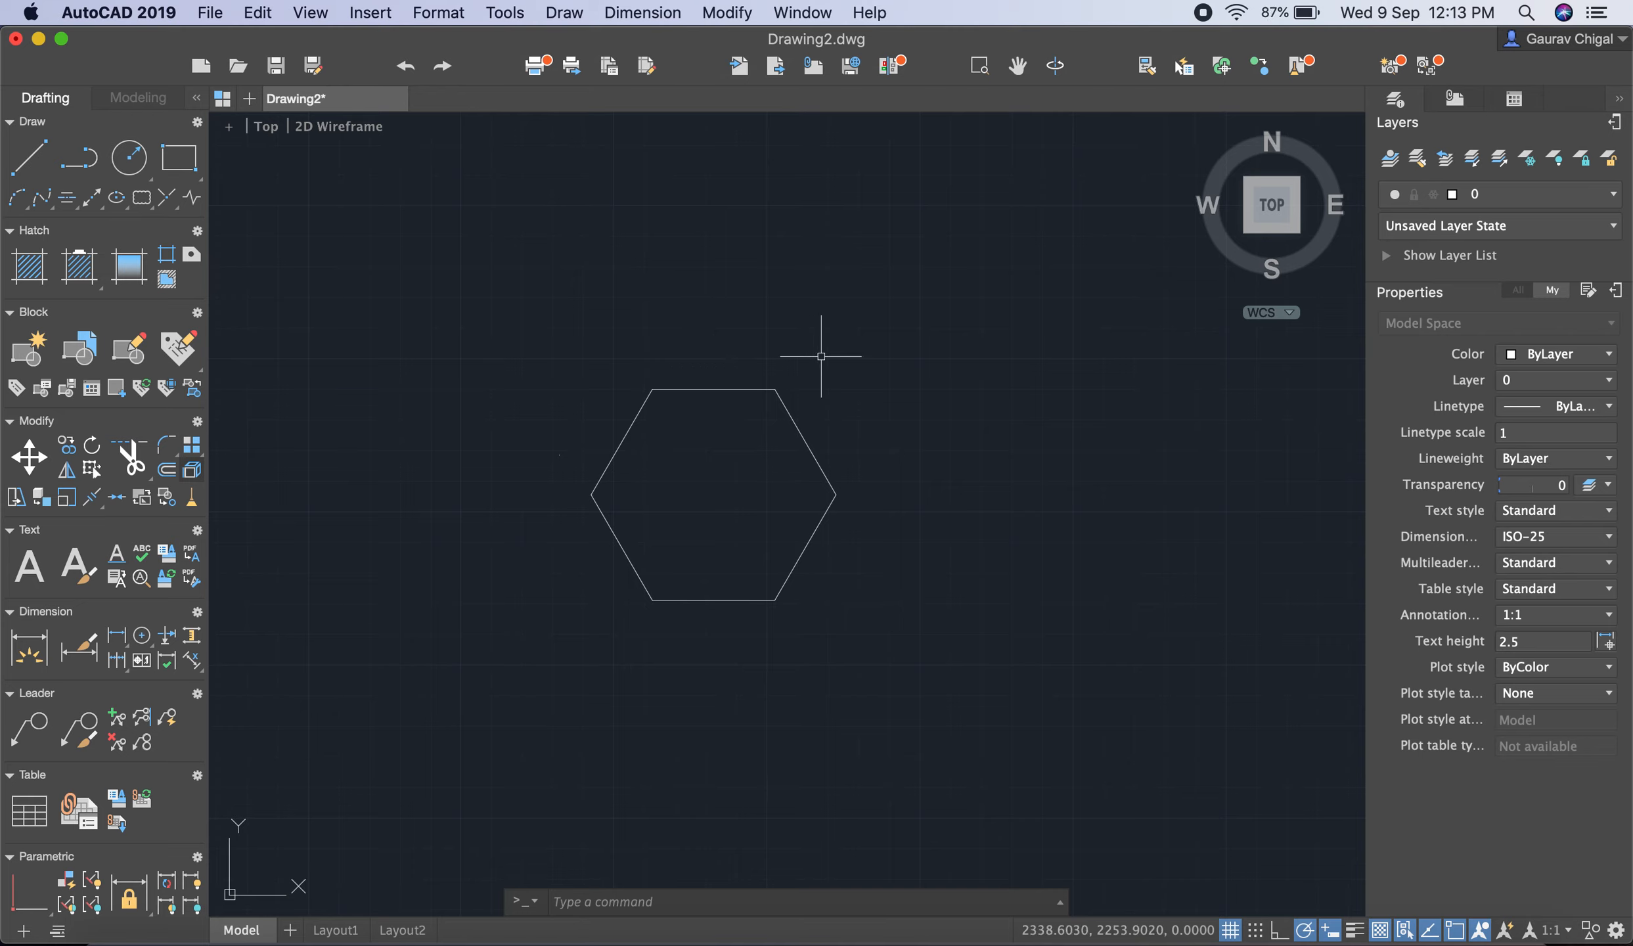
- Delete the hexagon from the drawing
mouse_move(996, 333)
left_mouse_down()
mouse_move(731, 636)
mouse_move(558, 566)
mouse_move(553, 376)
mouse_move(554, 401)
left_mouse_up()
key("Delete")
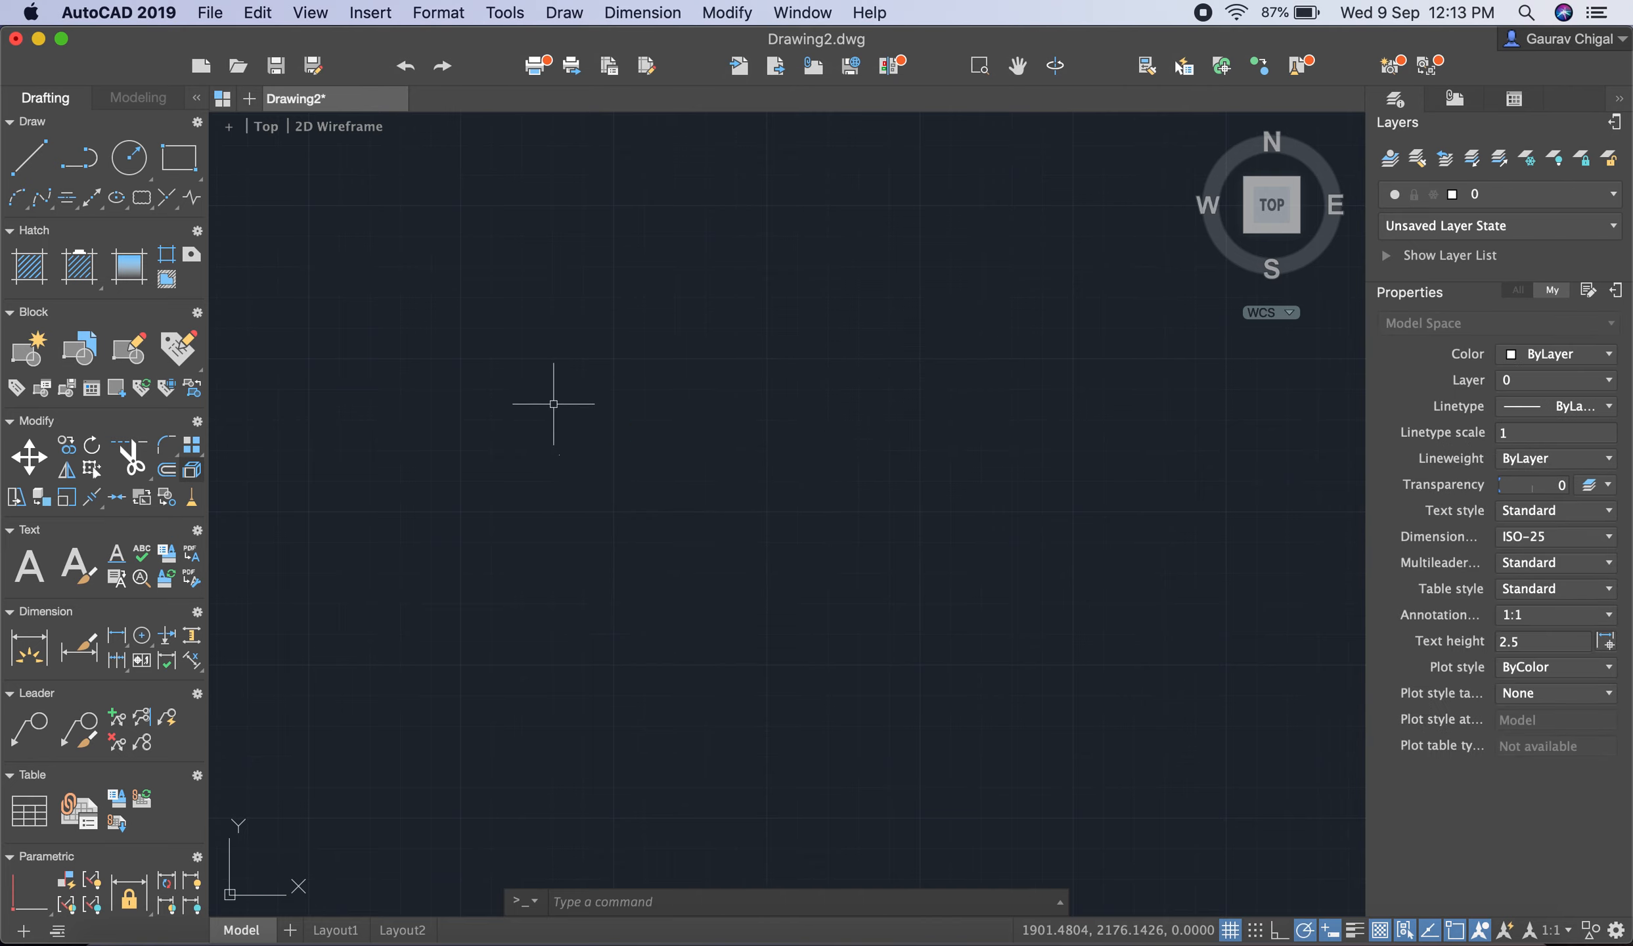
- Start a helix centred in the empty drawing area with a base radius of 100 and a top radius of 100
left_click(564, 13)
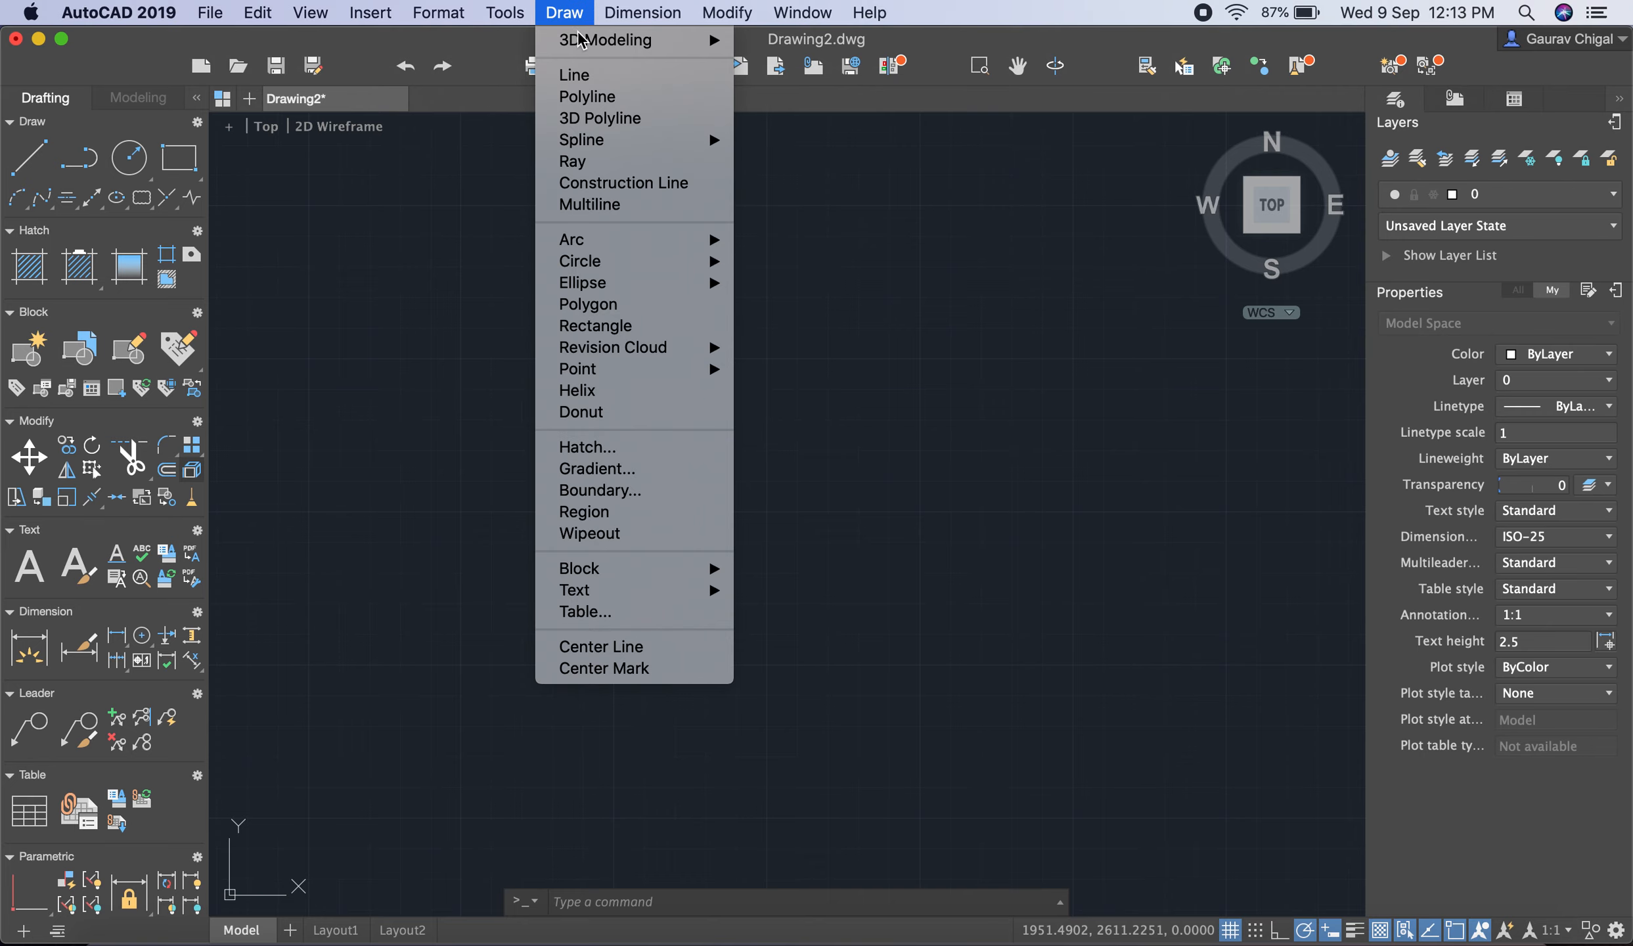
left_click(578, 390)
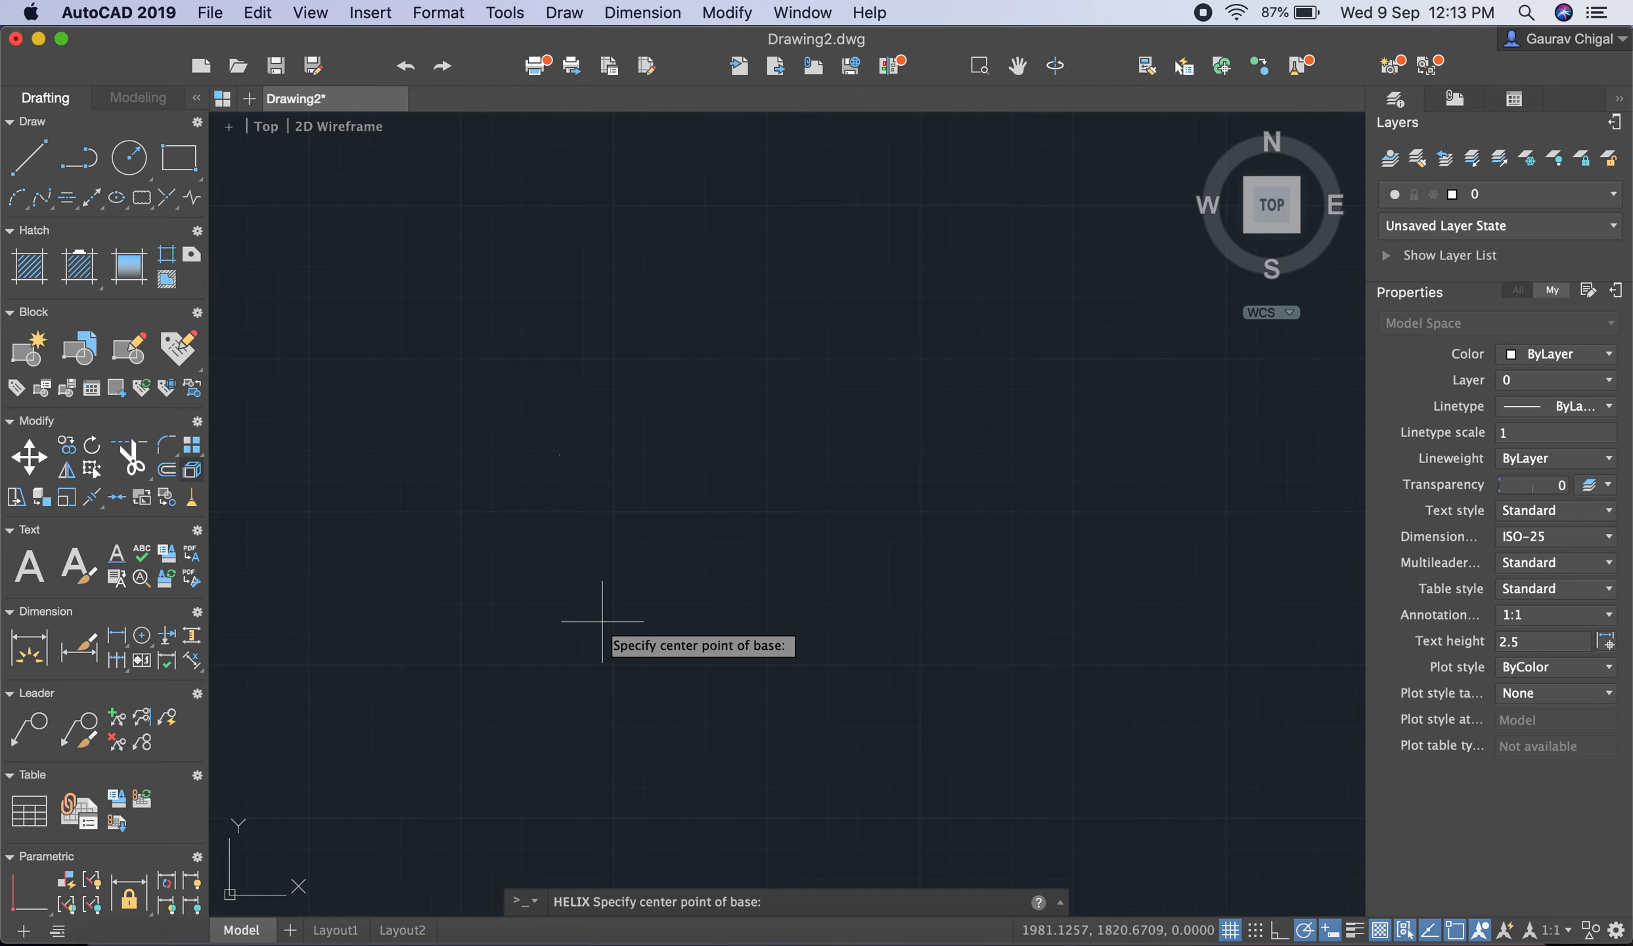
left_click(641, 535)
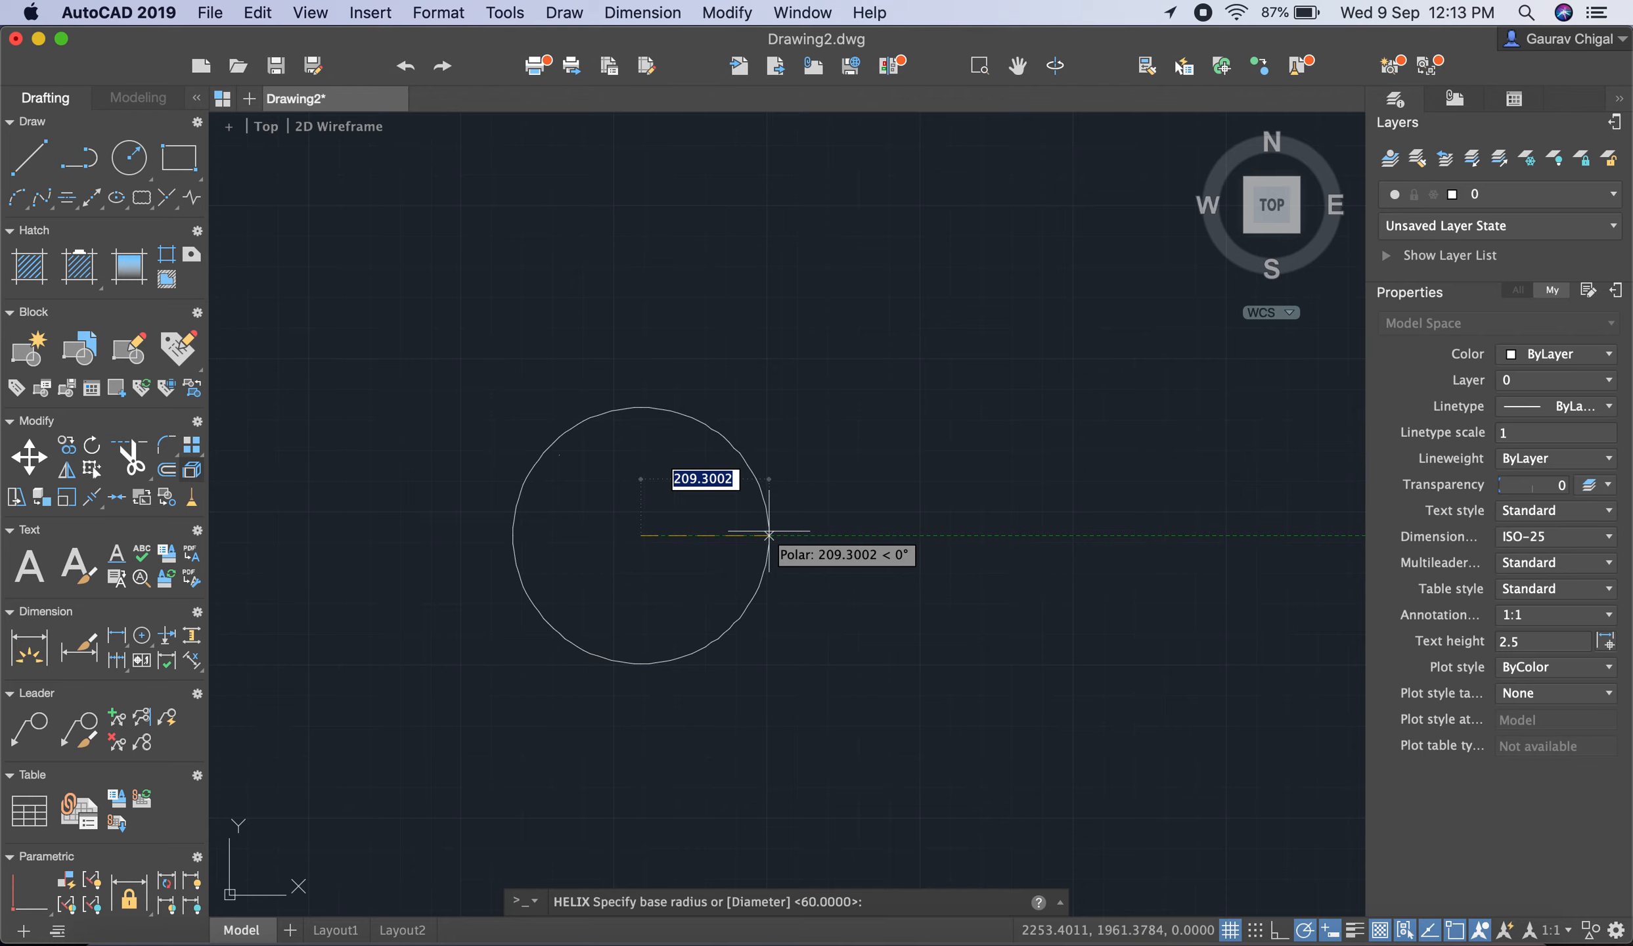
type("100")
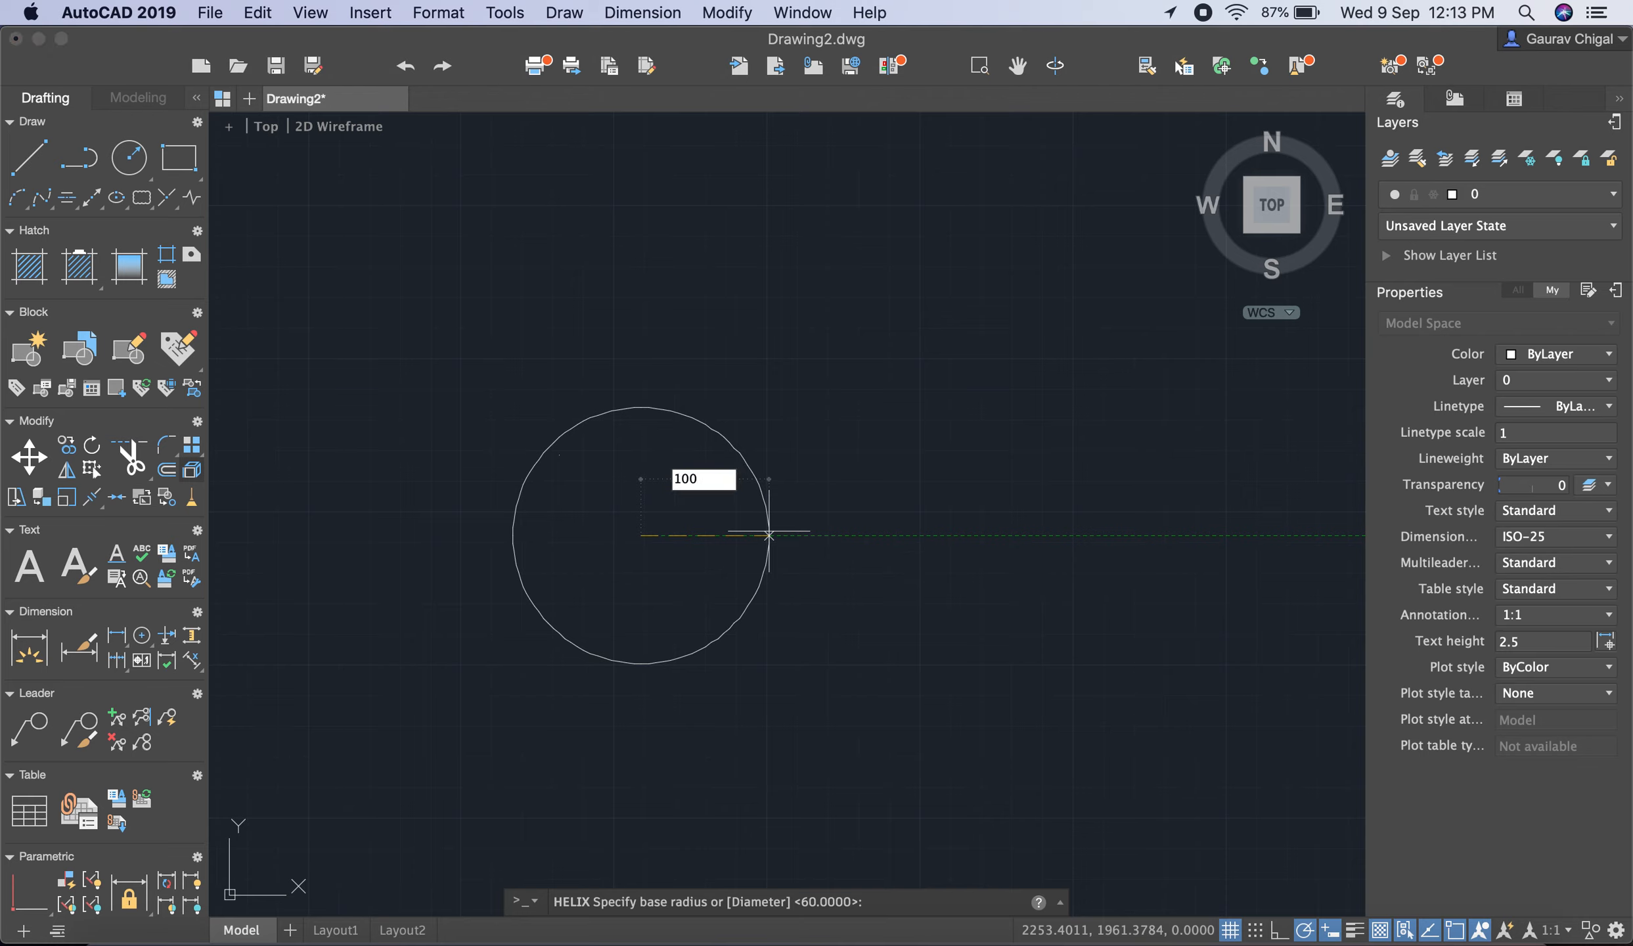
key("Return")
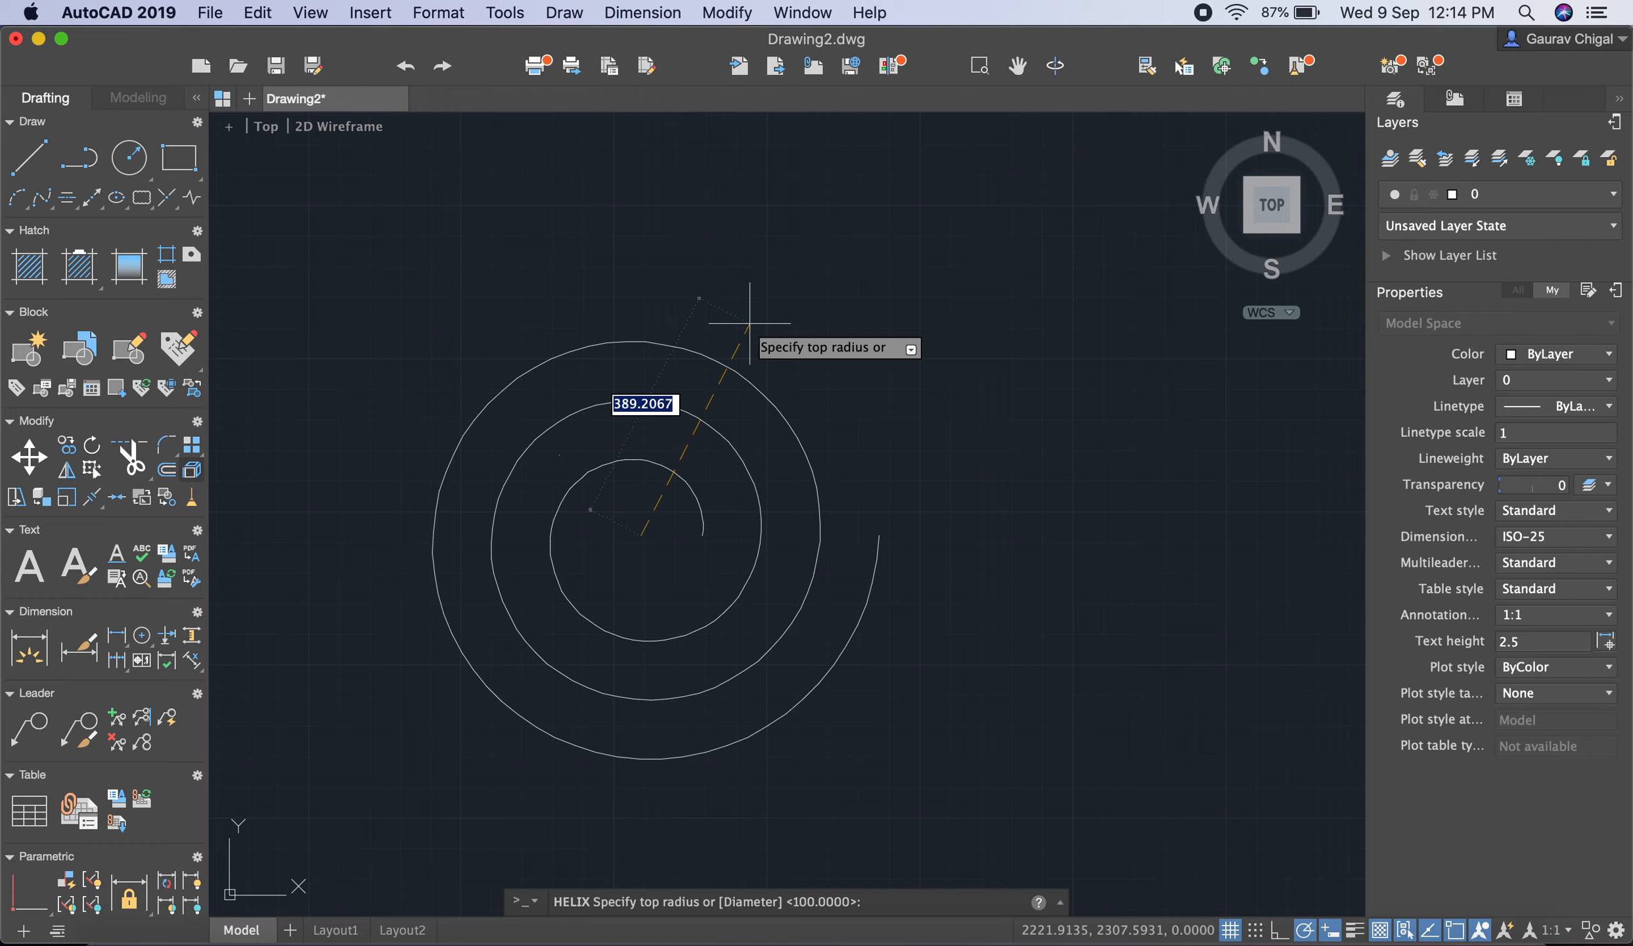
type("1")
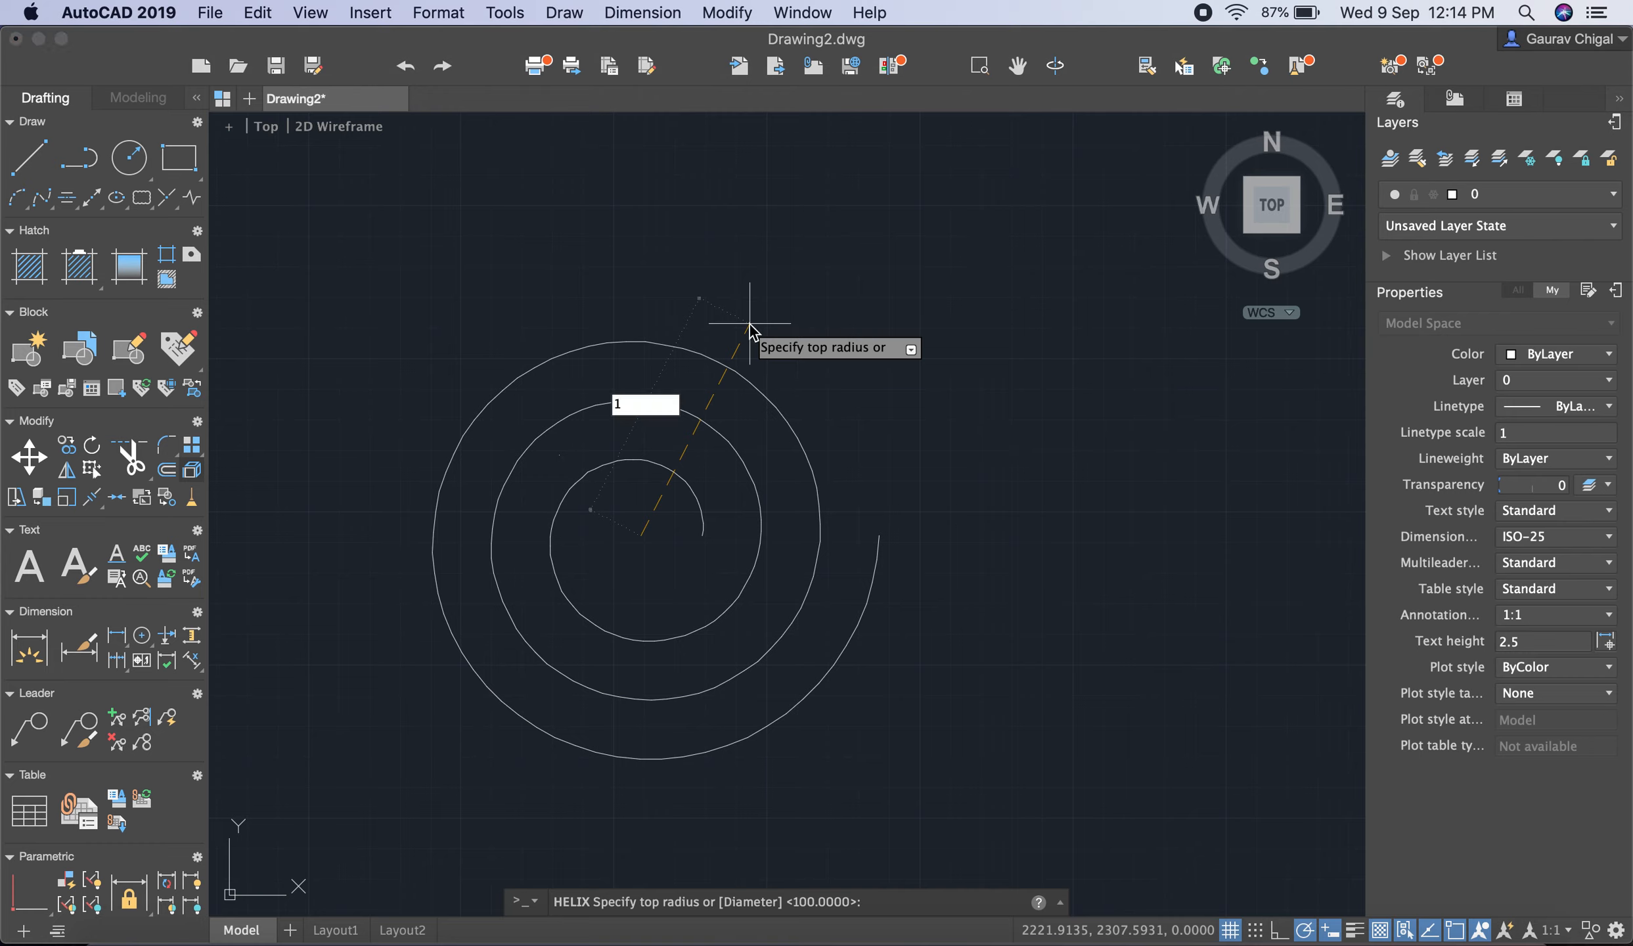
type("00")
key("Return")
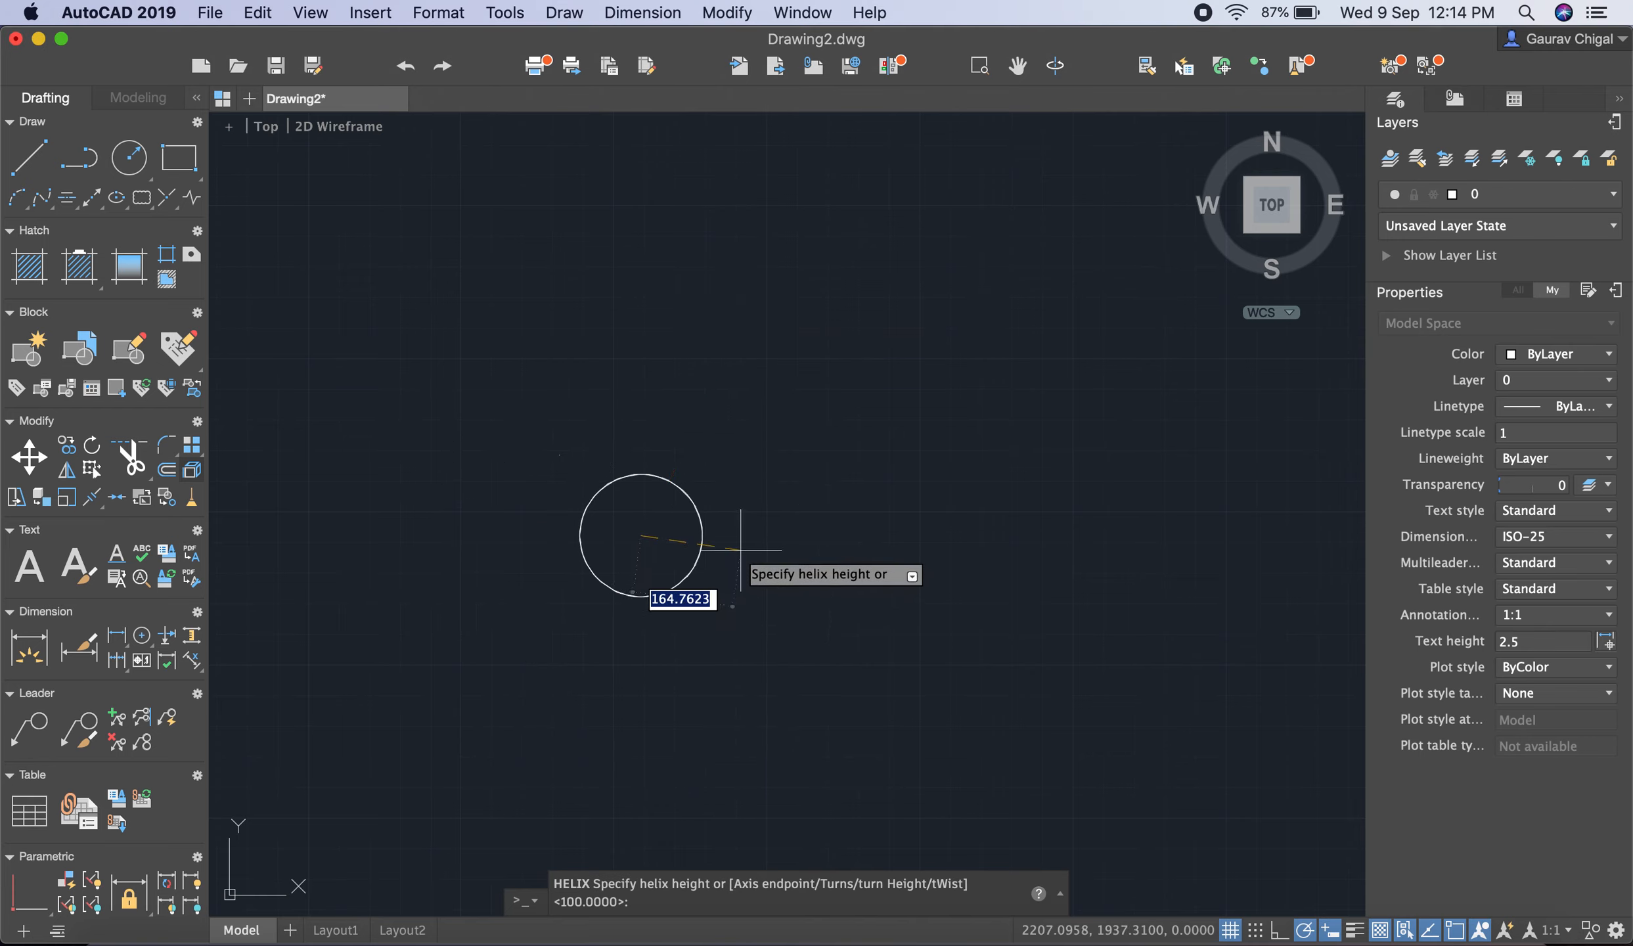
- Complete the helix with a height of 200
scroll(732, 543, "up", 3)
scroll(732, 543, "down", 6)
scroll(732, 543, "up", 8)
scroll(625, 496, "up", 6)
scroll(625, 496, "down", 6)
middle_click_drag(557, 519, 704, 529)
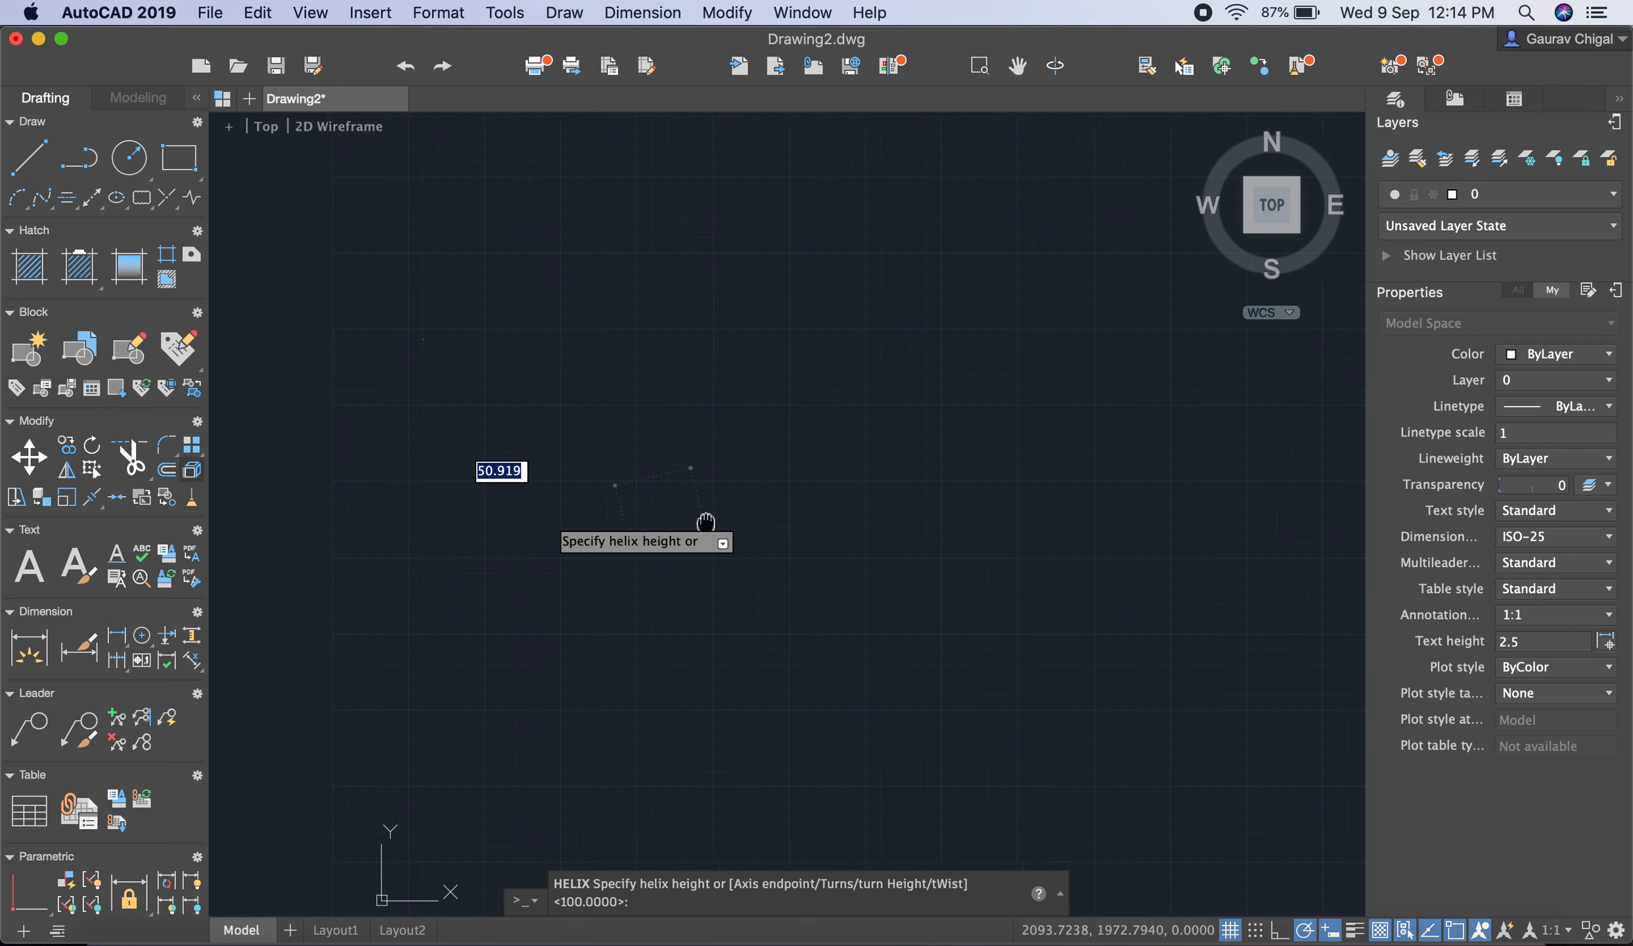
scroll(648, 529, "up", 3)
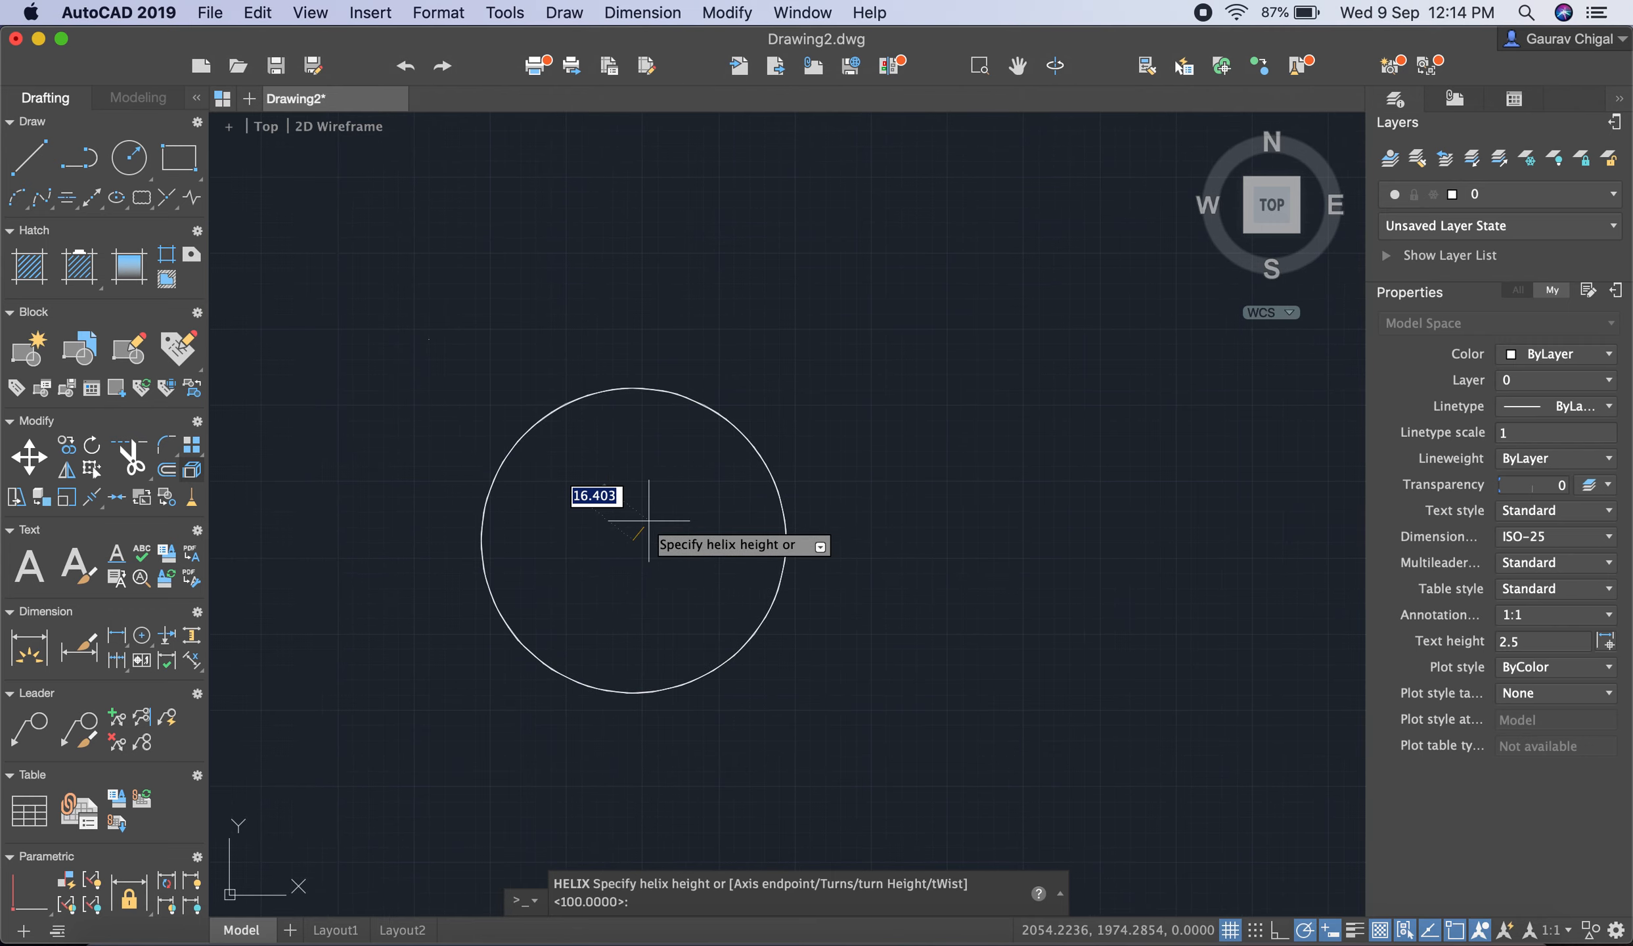
type("2")
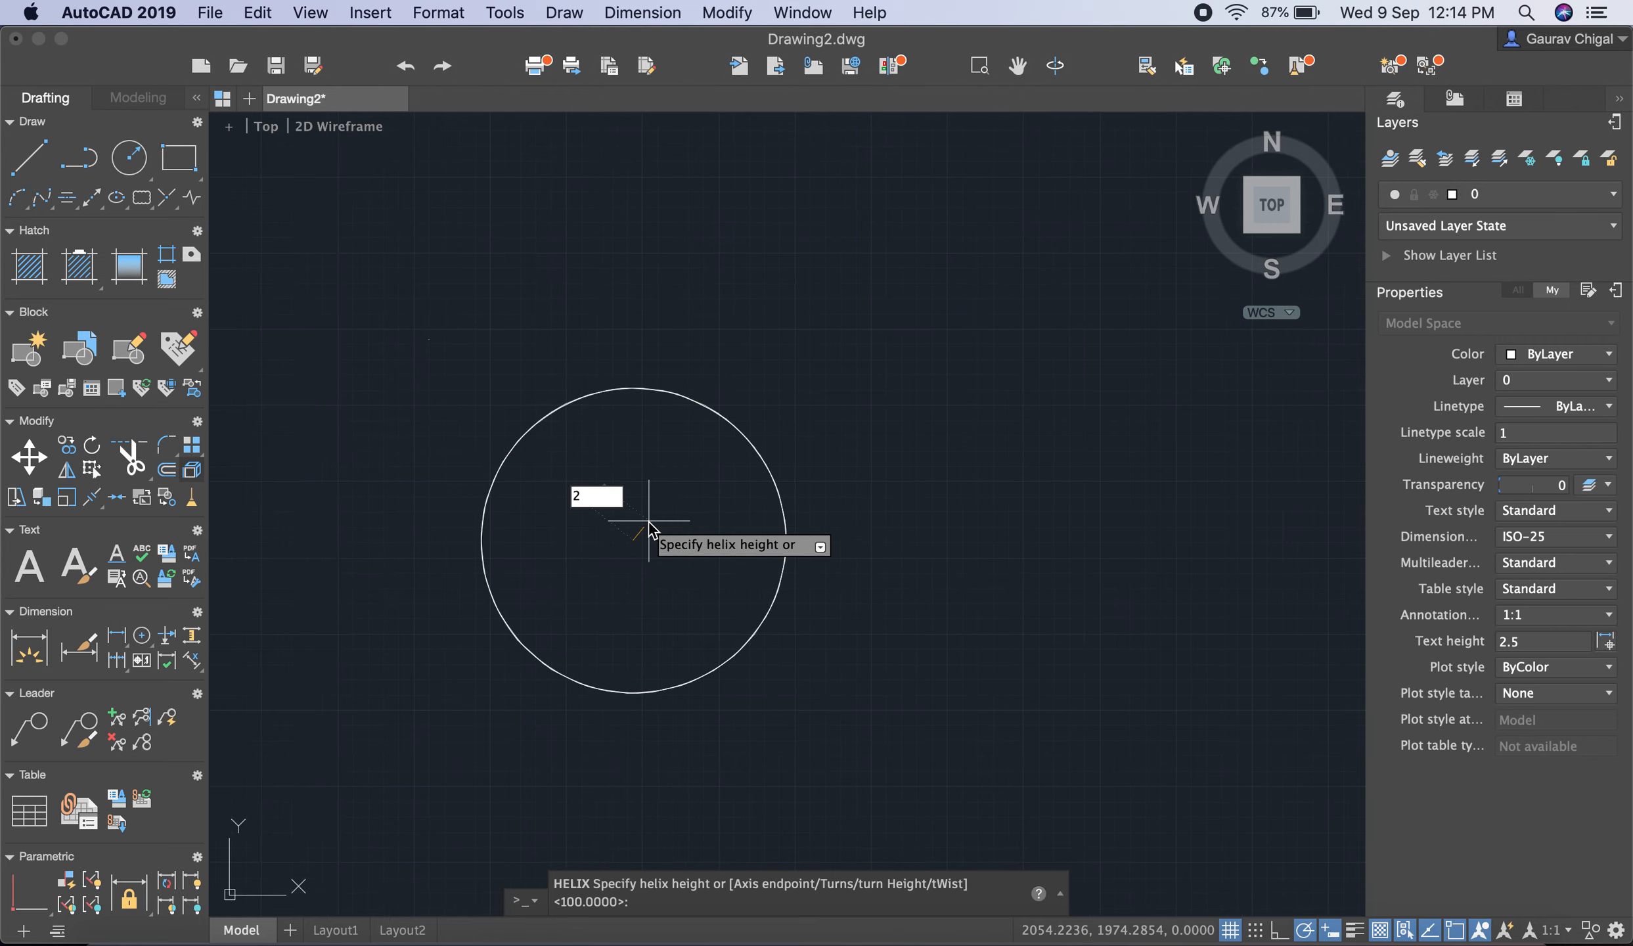
type("00")
key("Return")
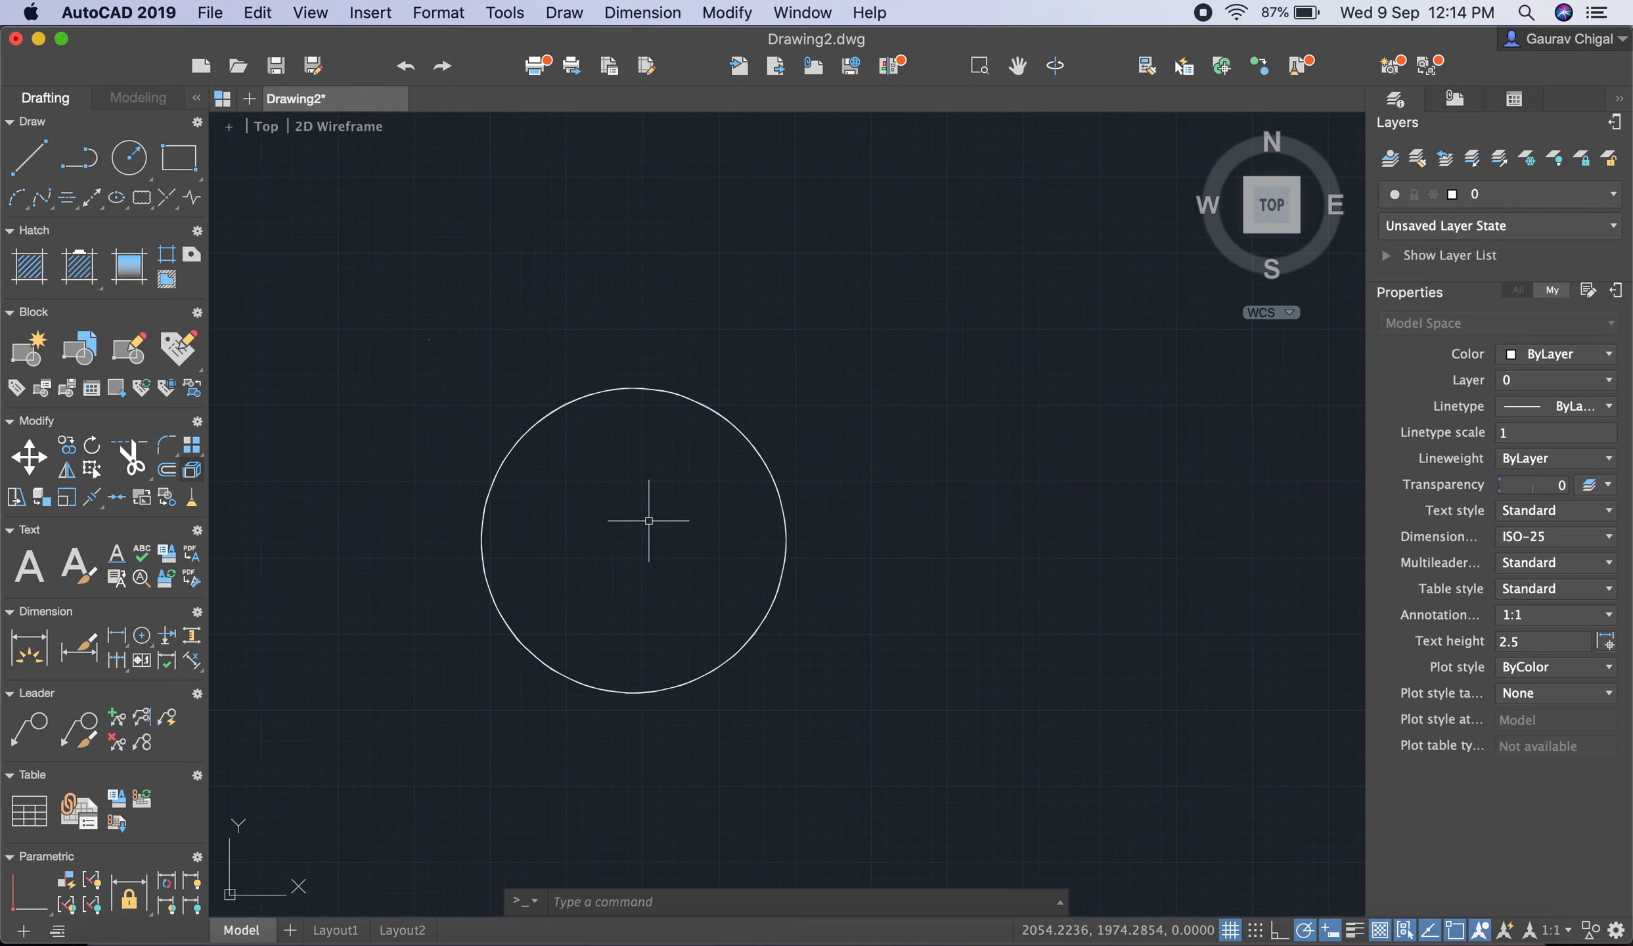
- Examine the helix's coils up close from the top, from the front and in a tilted 3D view
scroll(814, 533, "up", 5)
scroll(814, 533, "down", 5)
scroll(646, 398, "up", 8)
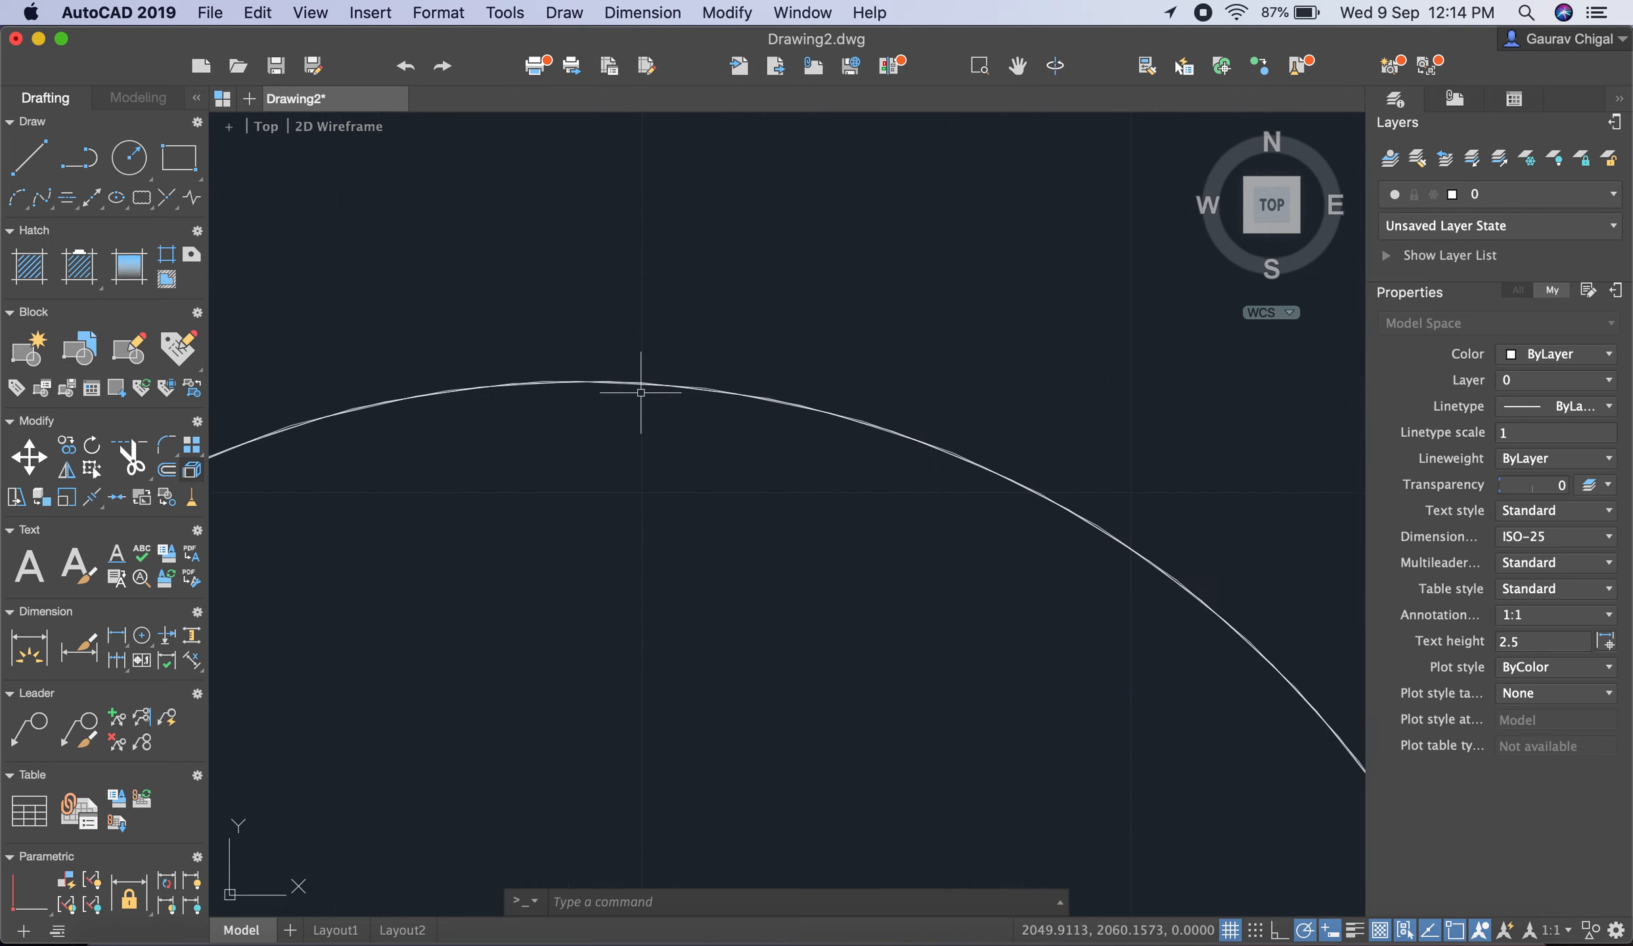
scroll(641, 376, "down", 8)
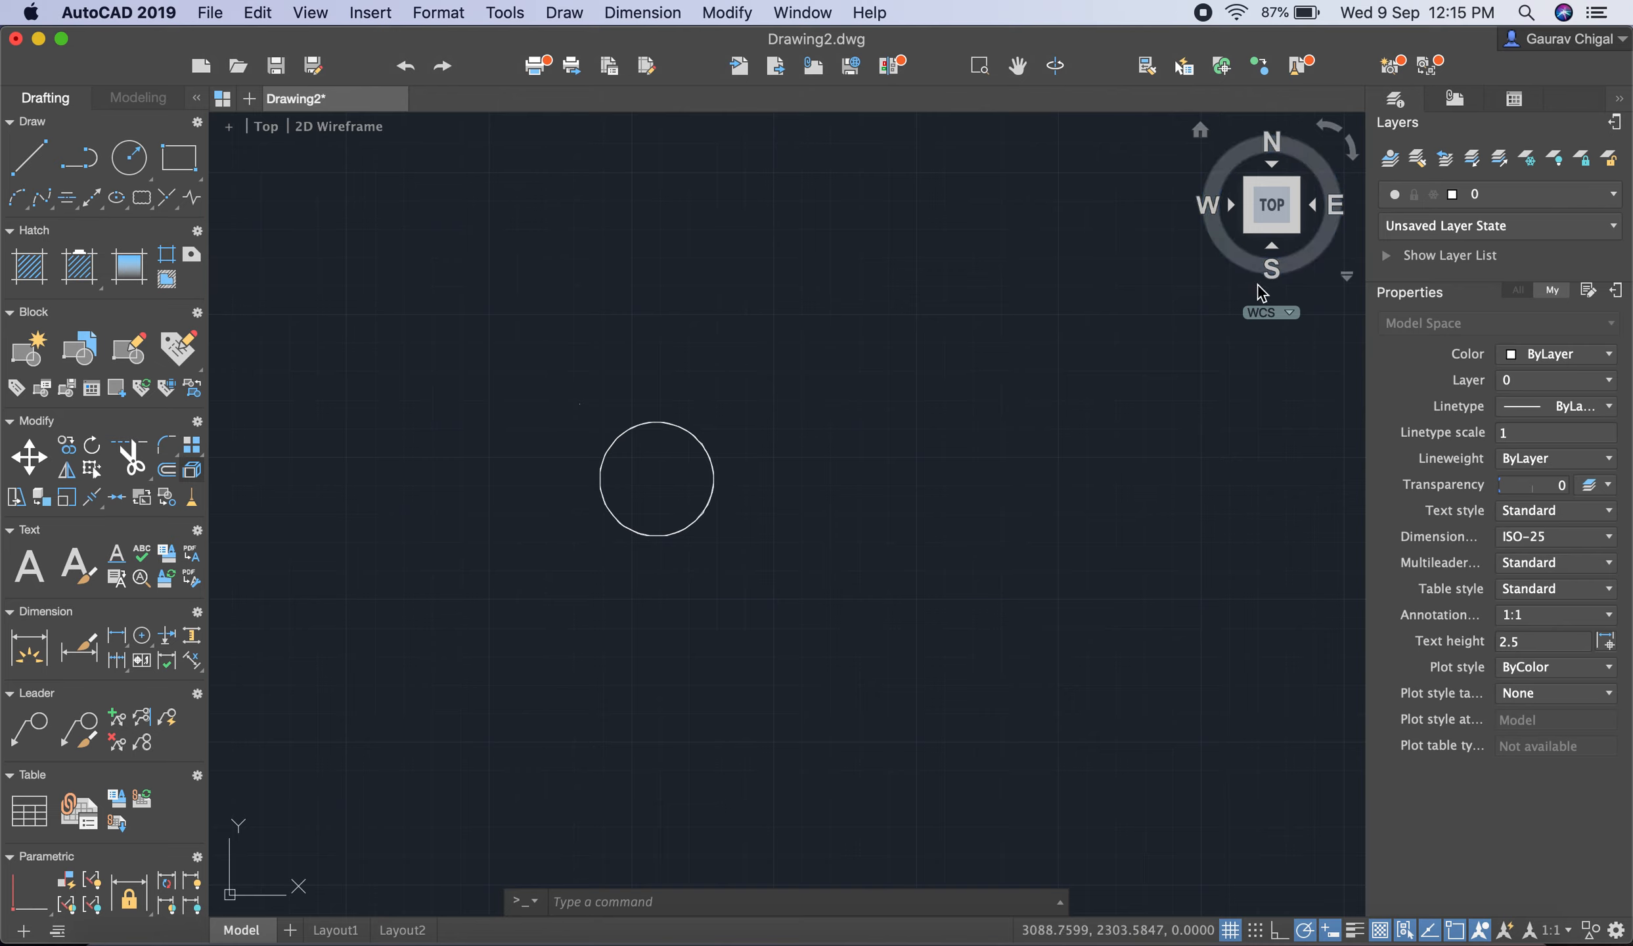
middle_click_drag(1228, 268, 1237, 256)
left_click_drag(1269, 248, 1281, 165)
left_click(1281, 248)
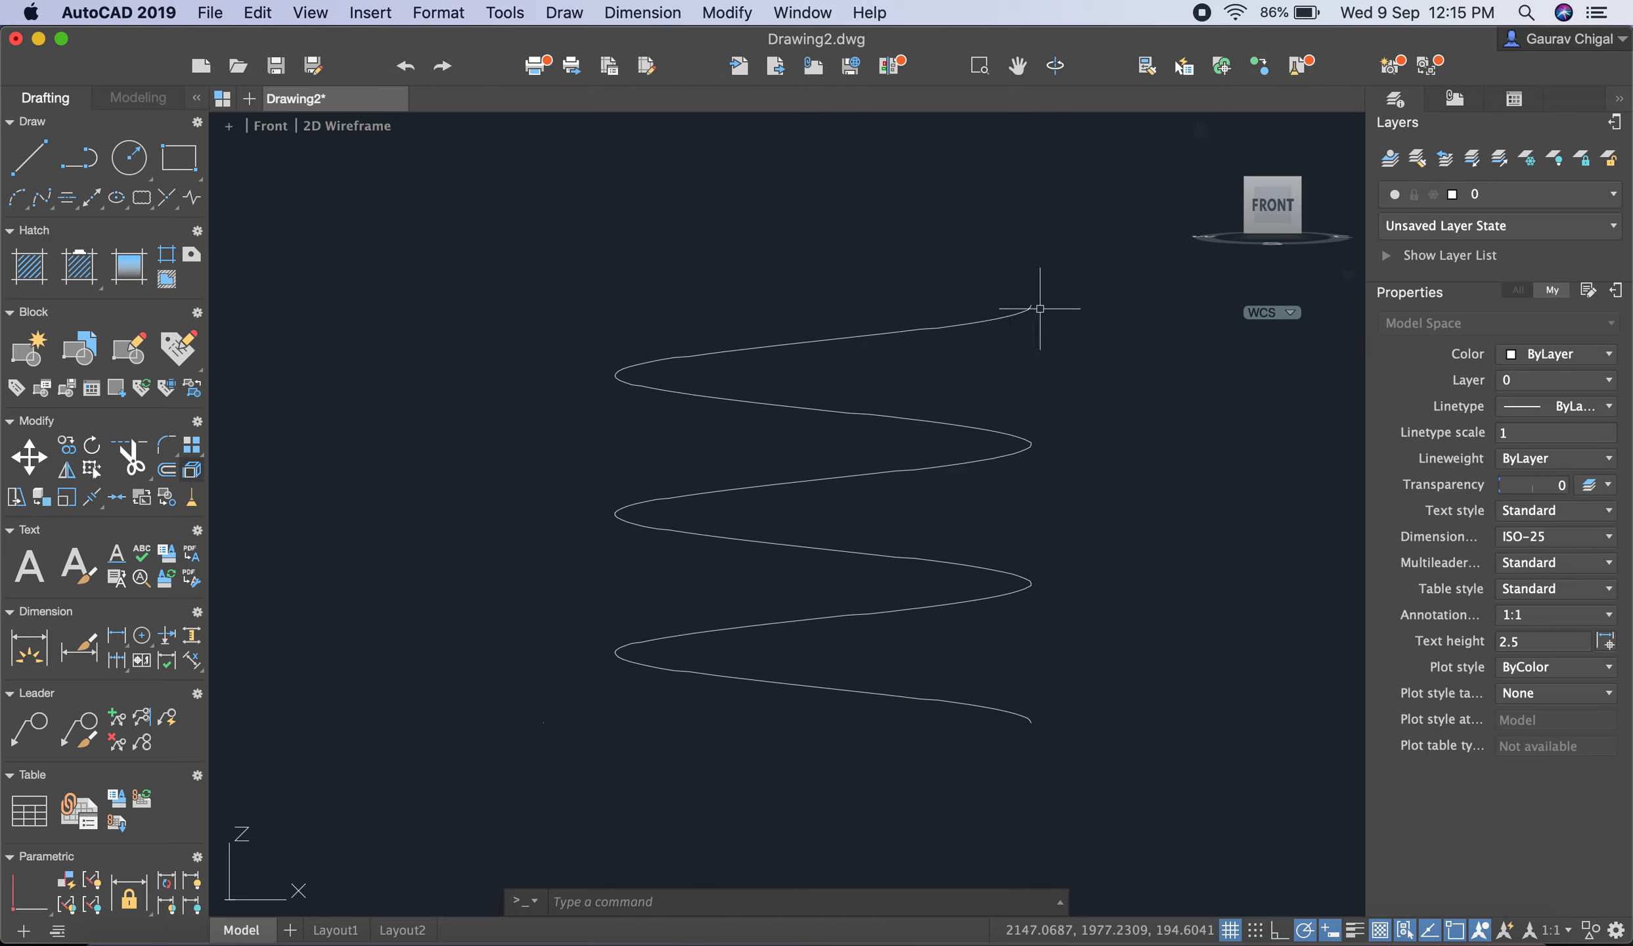
middle_click_drag(1063, 263, 992, 253)
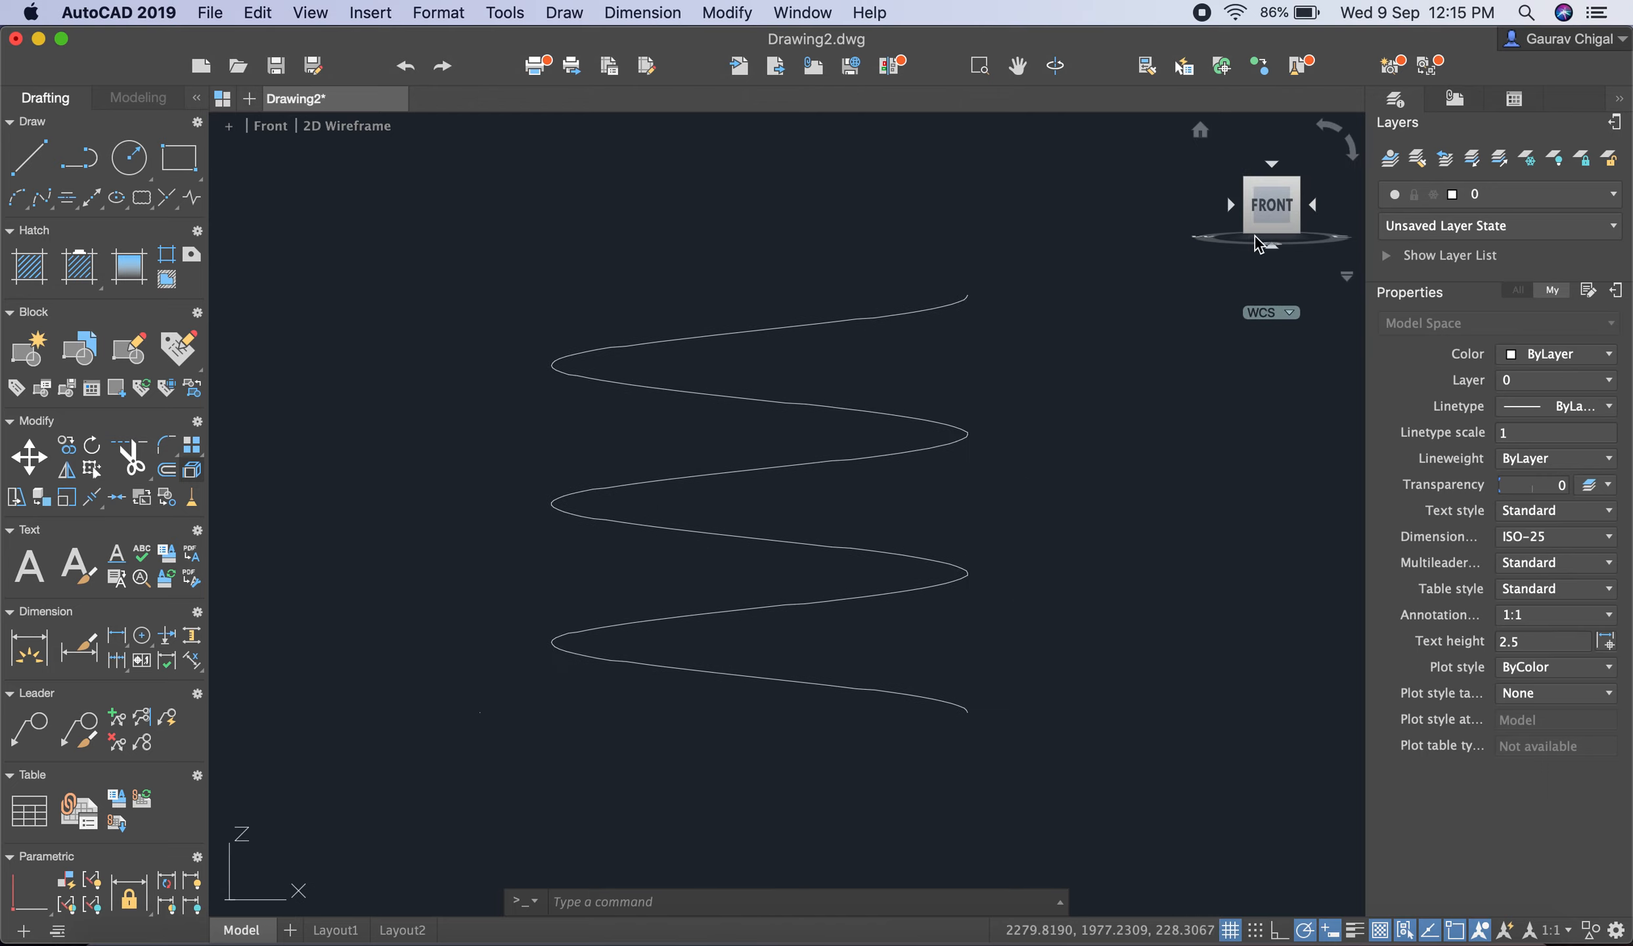
left_click_drag(1273, 248, 1245, 317)
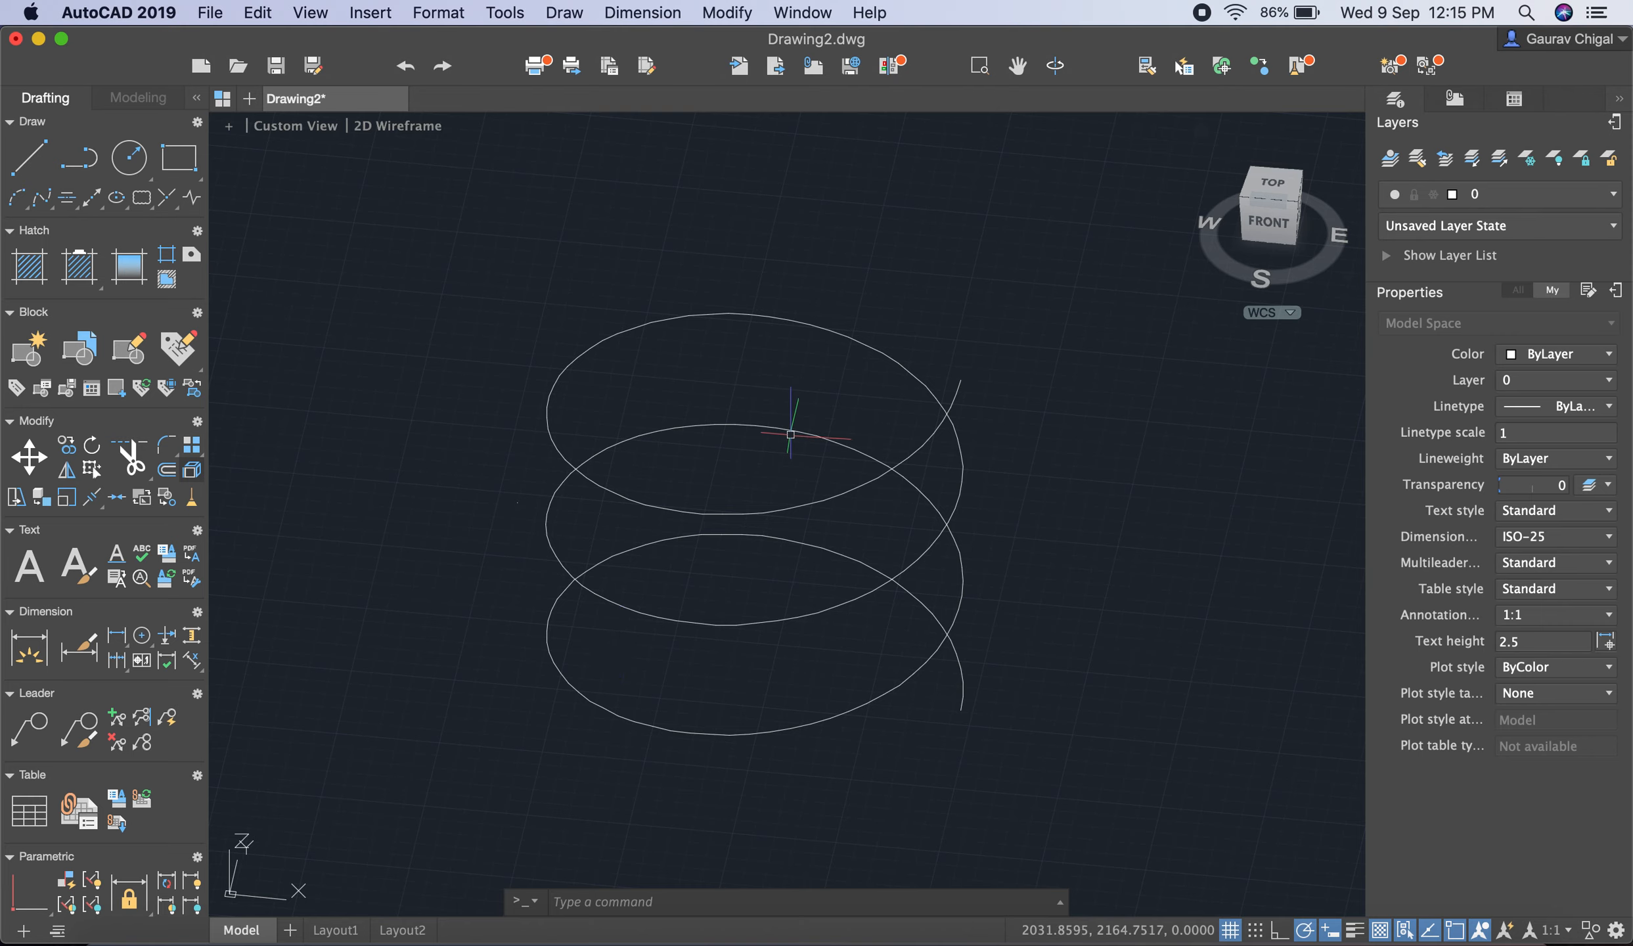
mouse_move(935, 514)
middle_mouse_down()
mouse_move(976, 448)
mouse_move(901, 474)
mouse_move(946, 487)
middle_mouse_up()
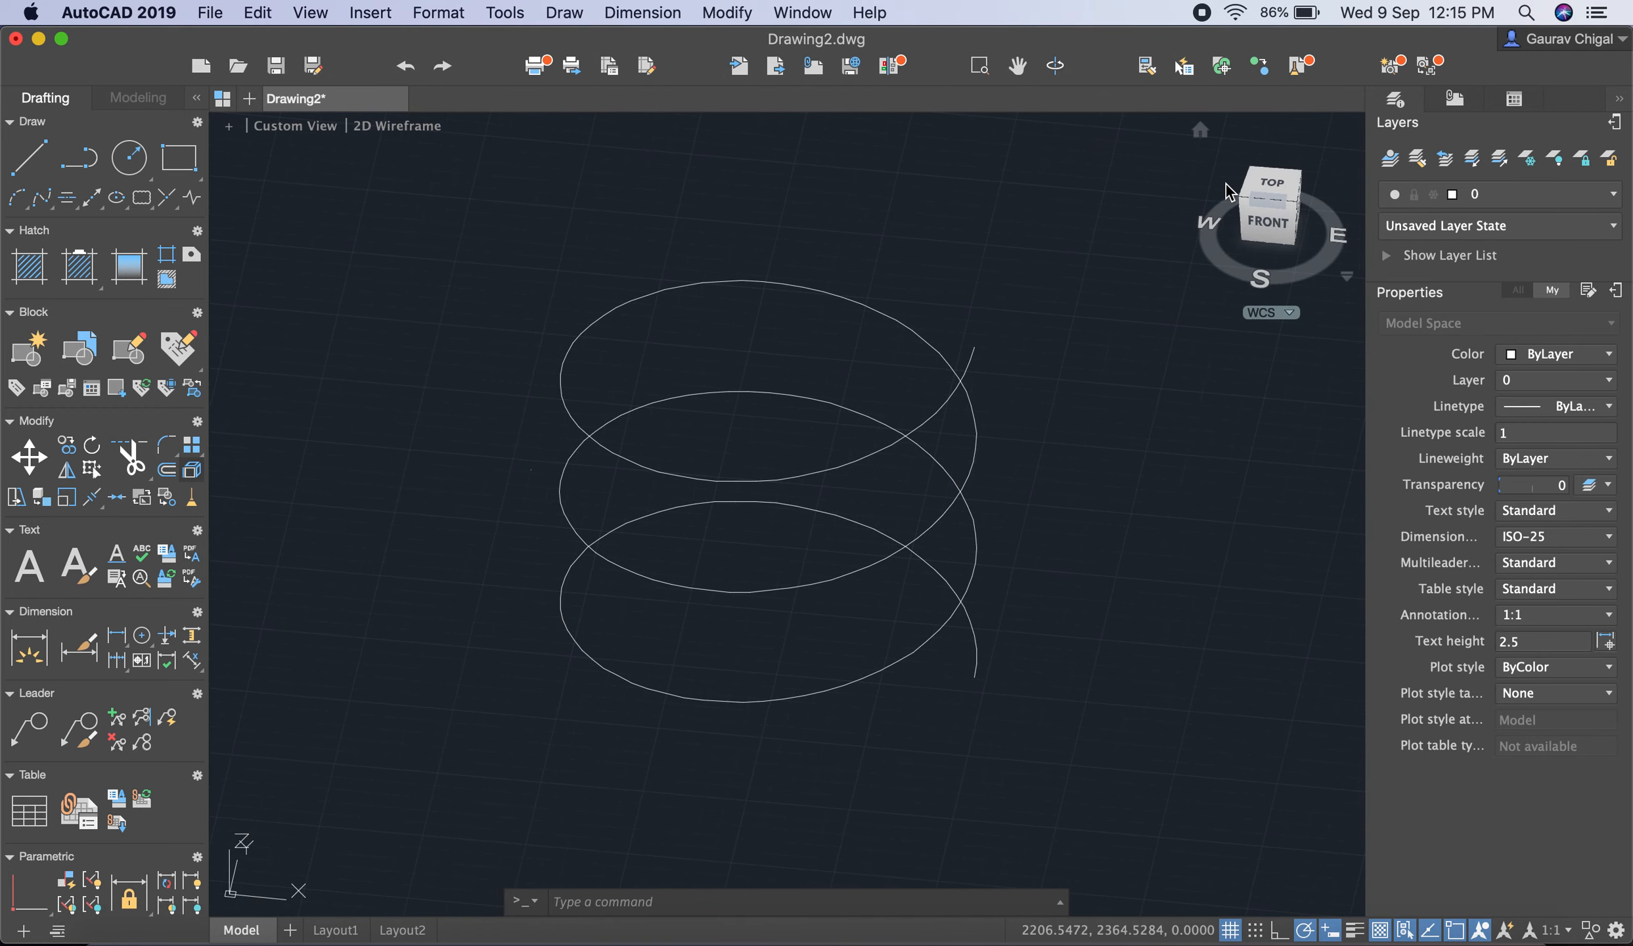
- Return to the top view and delete the helix
left_click(1268, 189)
mouse_move(1119, 259)
left_mouse_down()
mouse_move(636, 547)
mouse_move(529, 424)
left_mouse_up()
key("Delete")
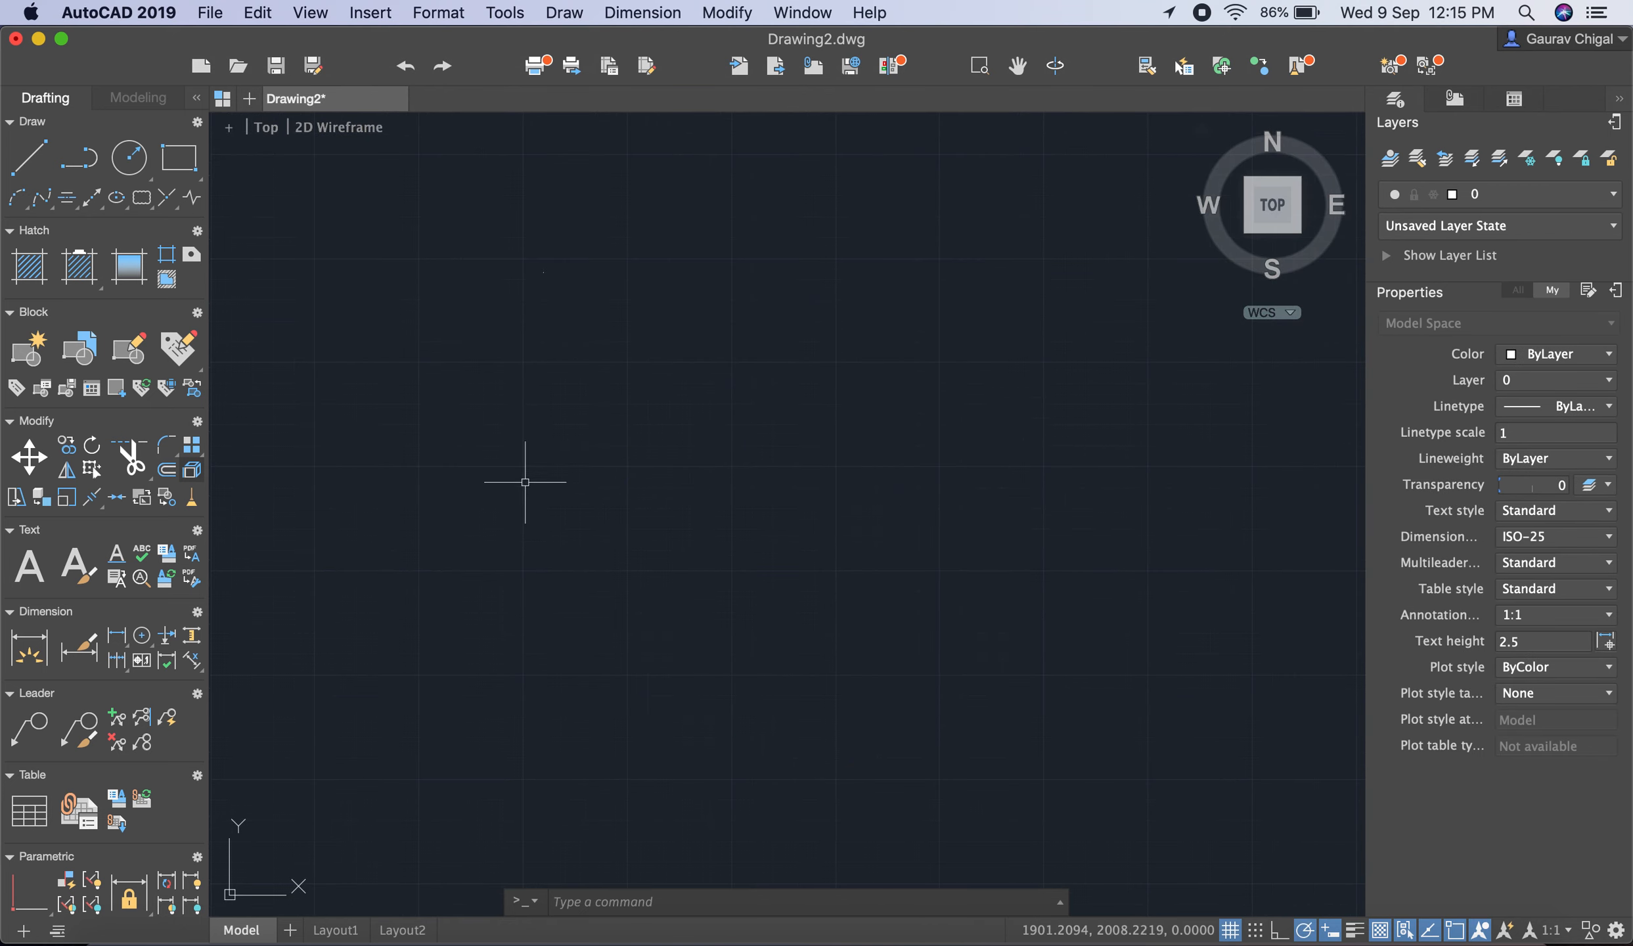
- Draw a donut with an inside diameter of 100 and an outside diameter of 250 near the middle of the empty drawing area
left_click(580, 14)
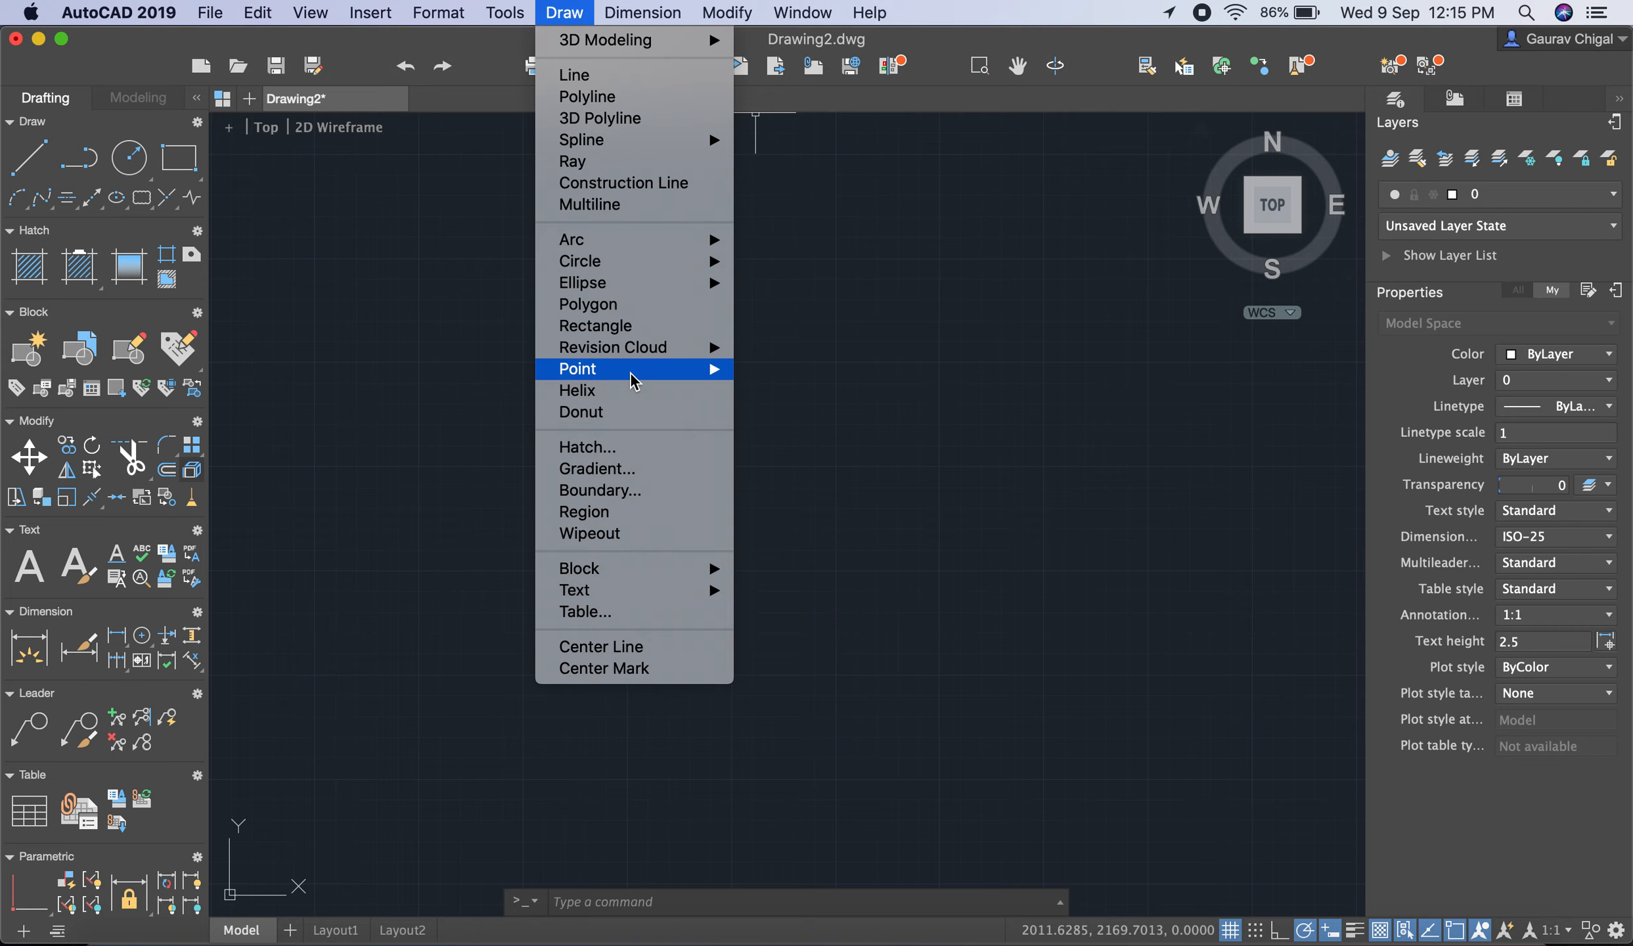
left_click(590, 414)
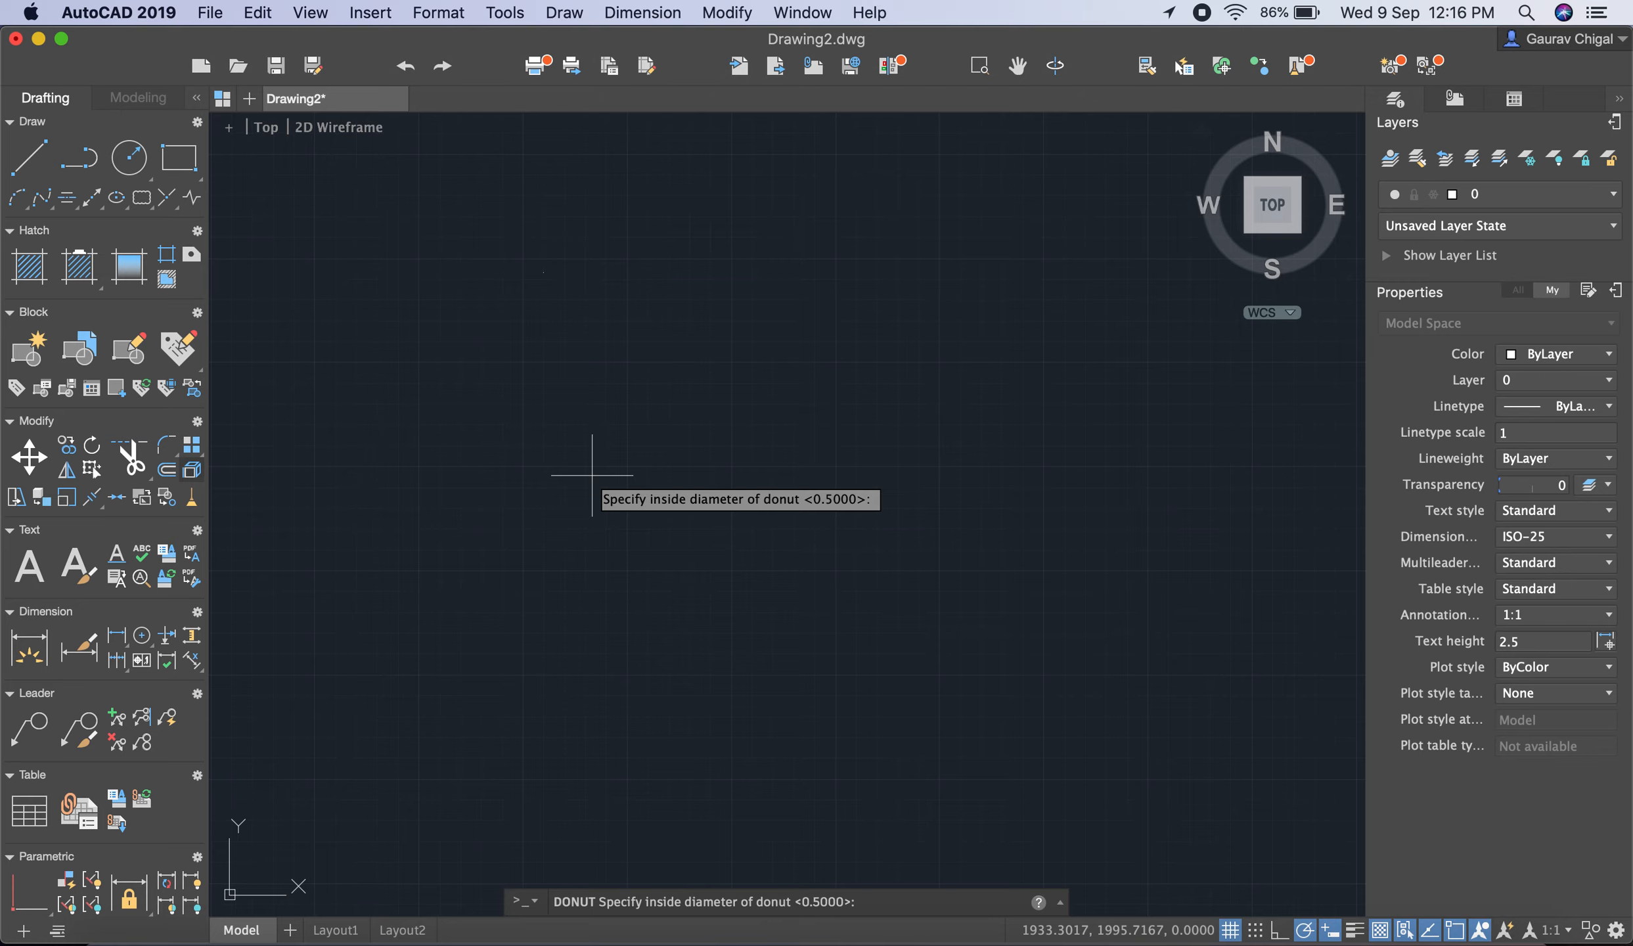
type("100")
key("Return")
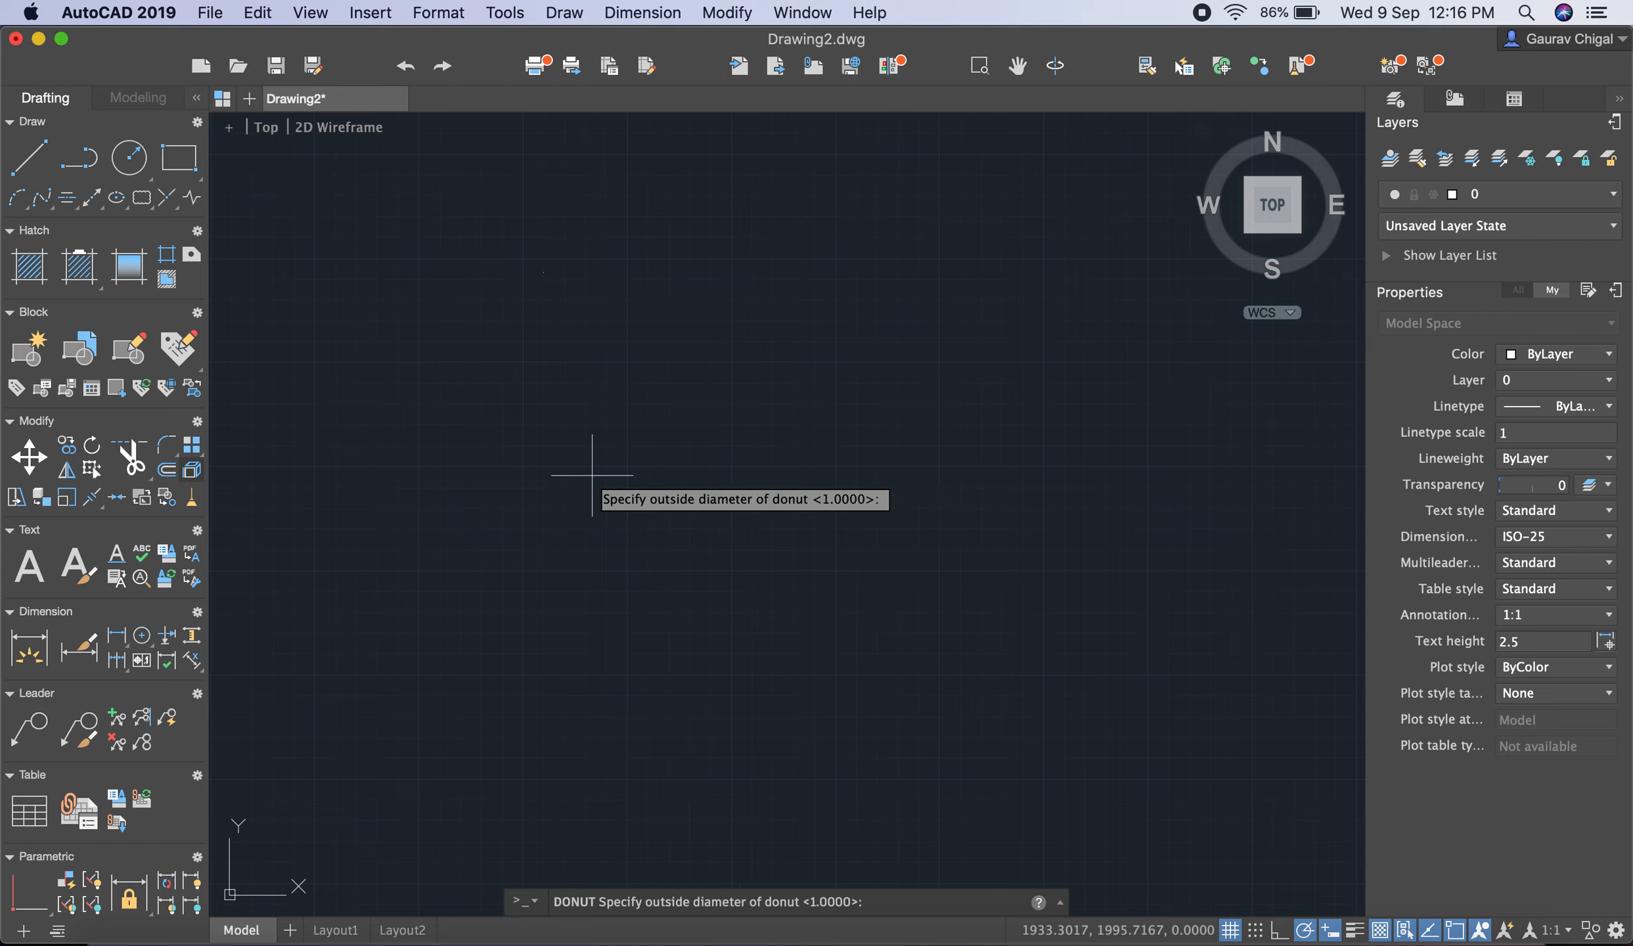
type("25")
key("XF86AudioMute")
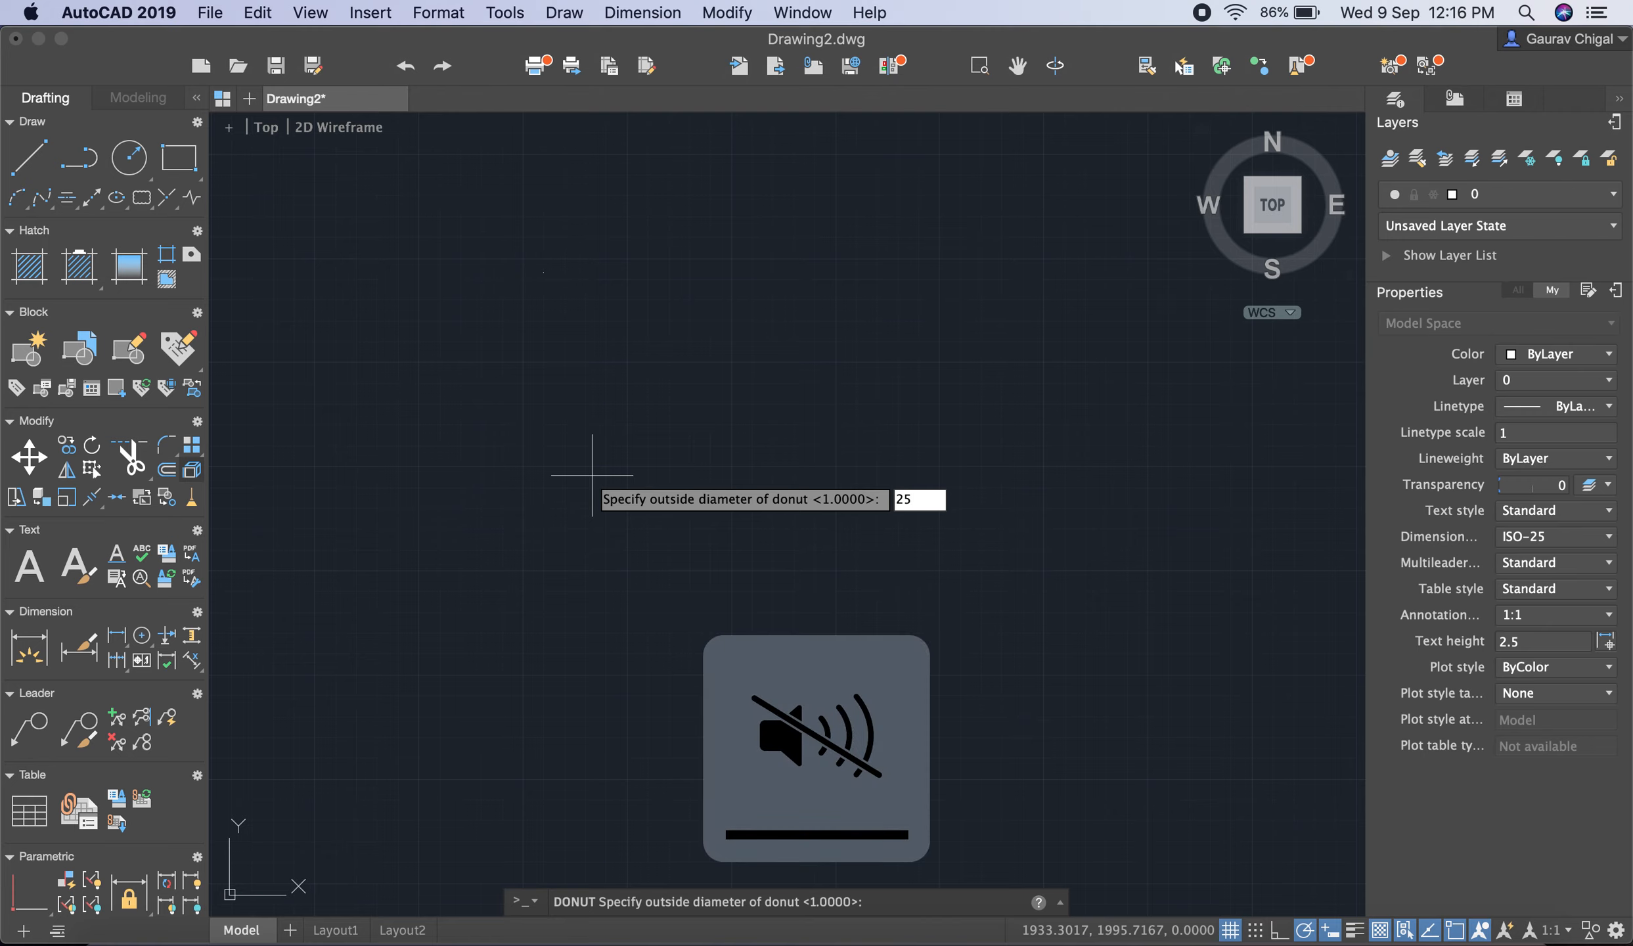
type("0")
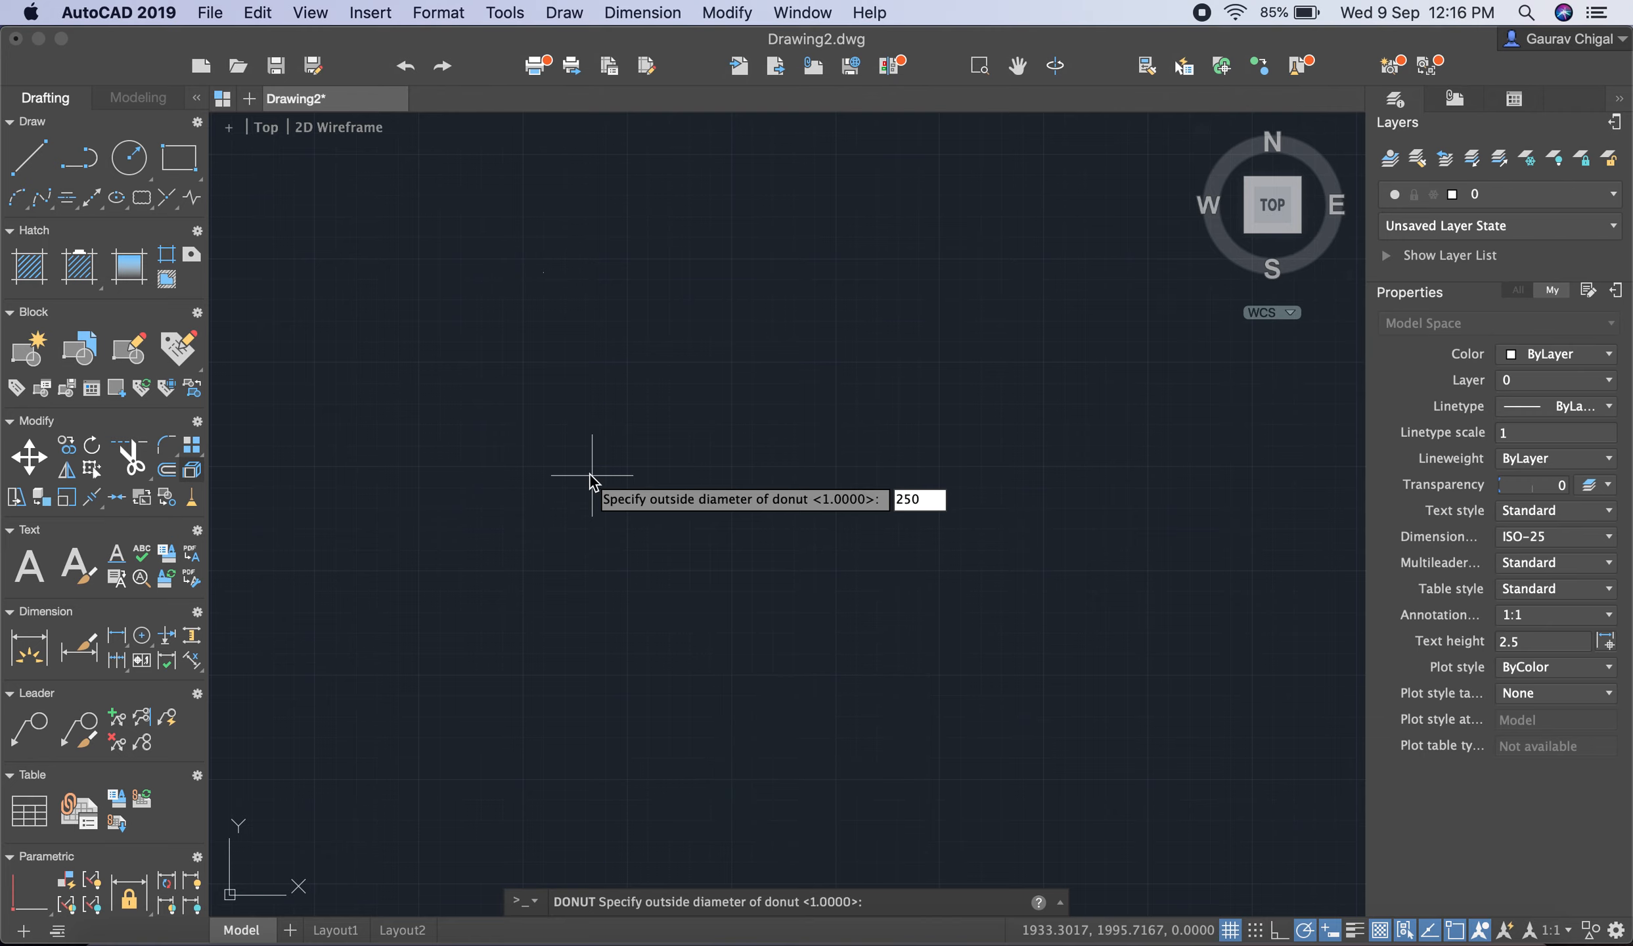
key("Return")
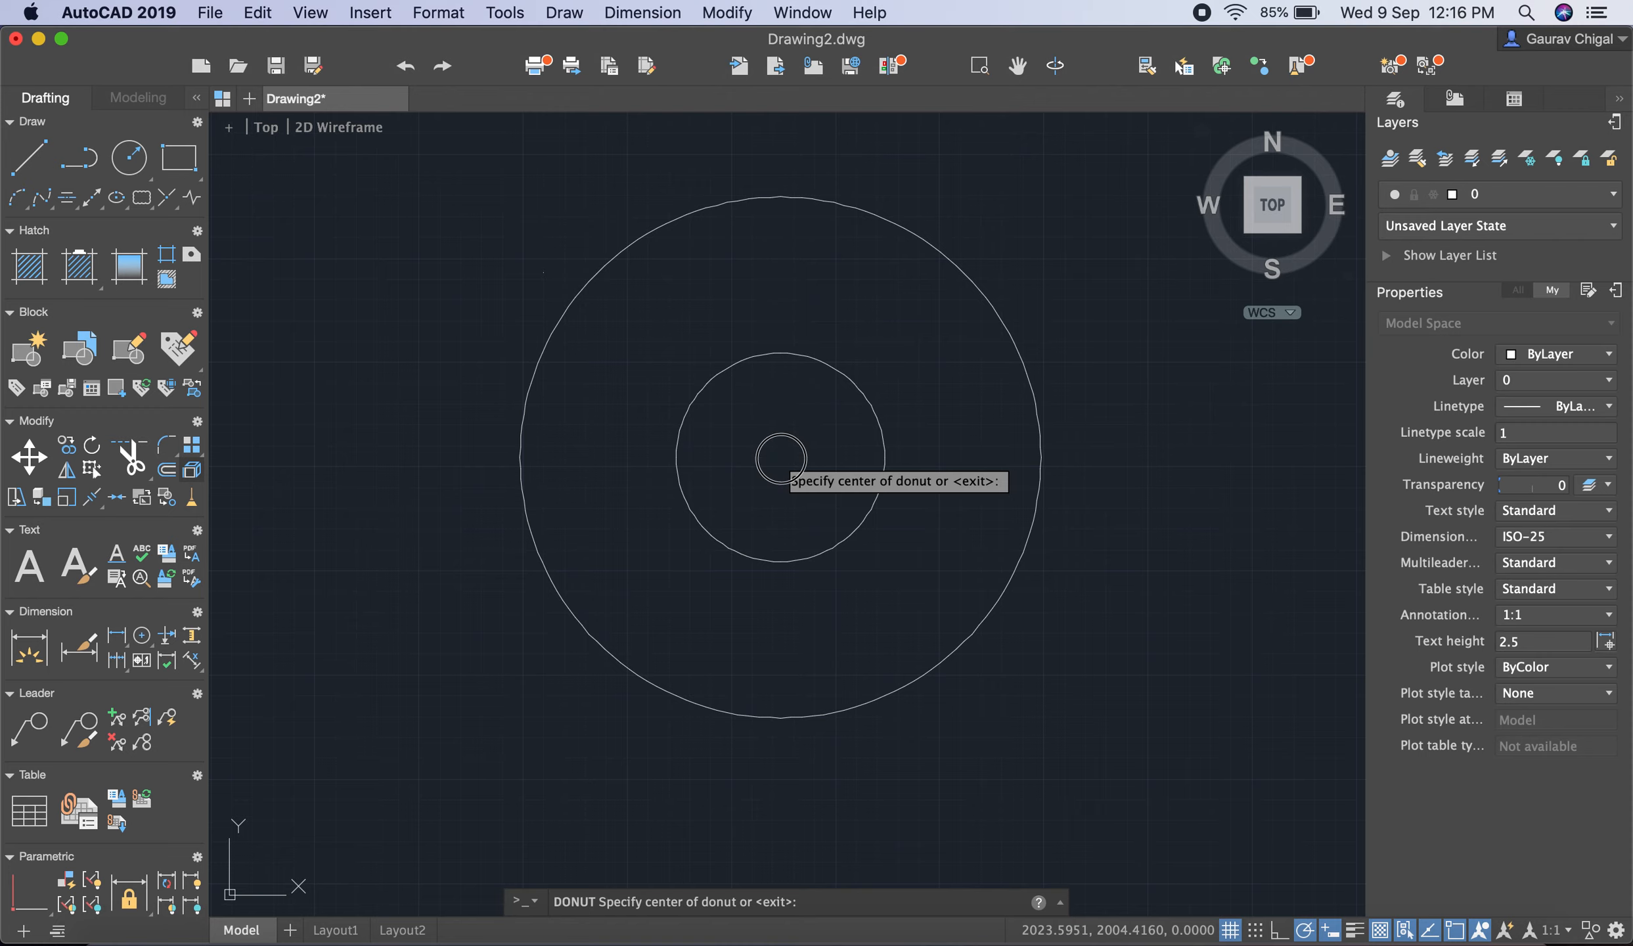
left_click(781, 457)
- Place six more donuts of the same size around the first one without overlaps, and end the Donut command
scroll(797, 558, "up", 4)
scroll(797, 561, "down", 8)
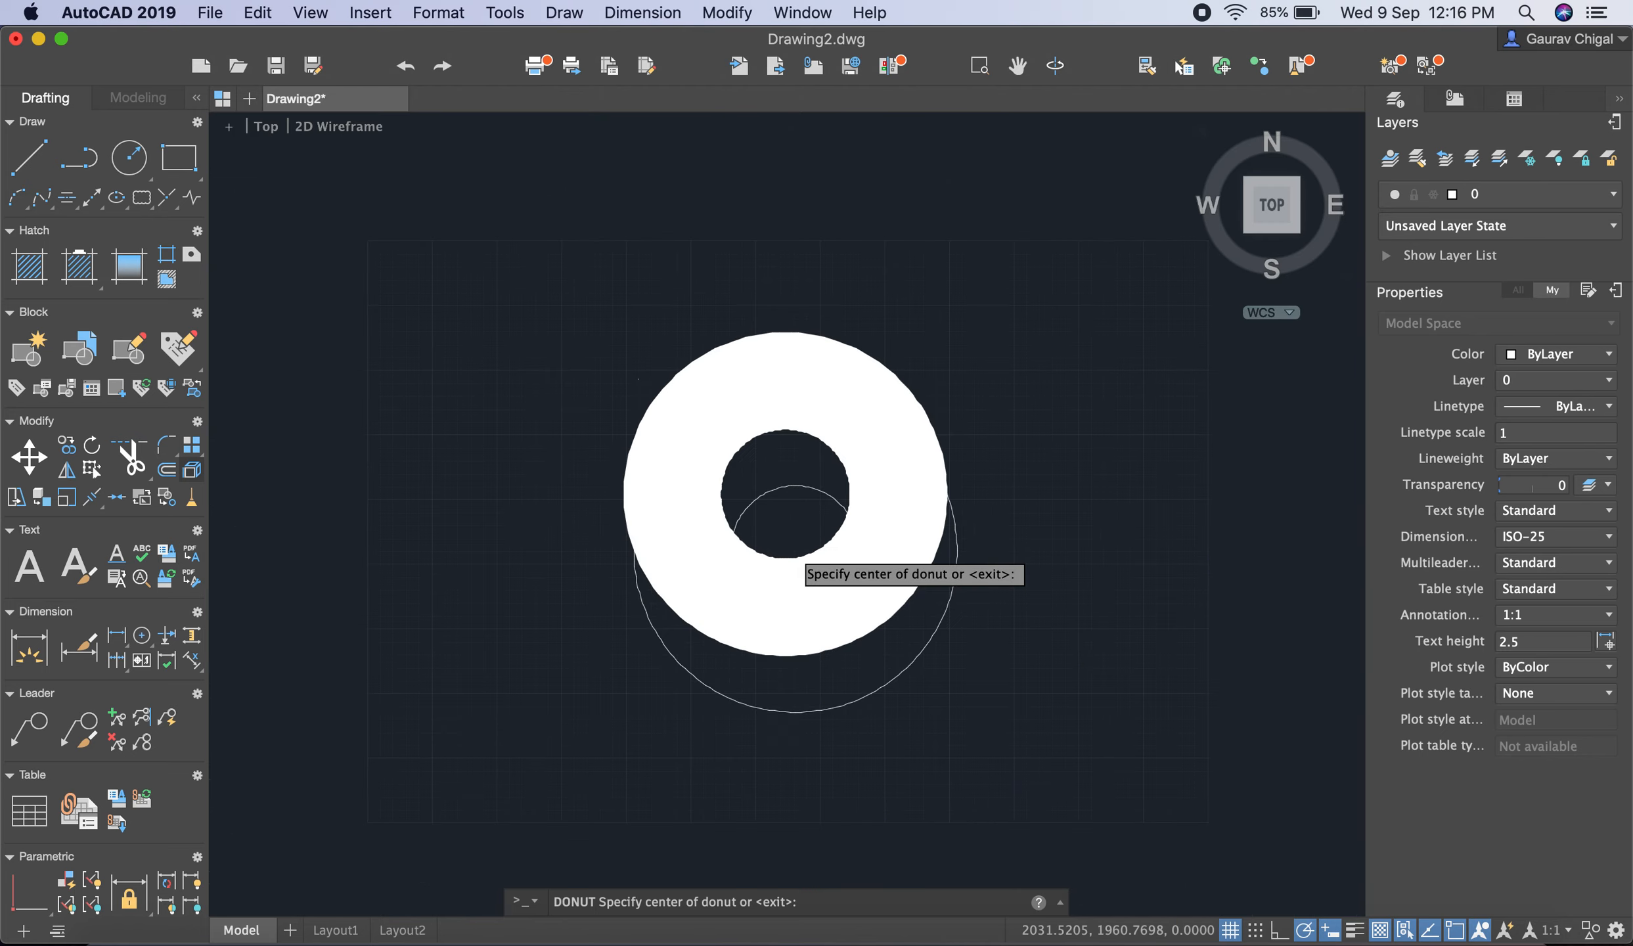
middle_click_drag(799, 483, 585, 409)
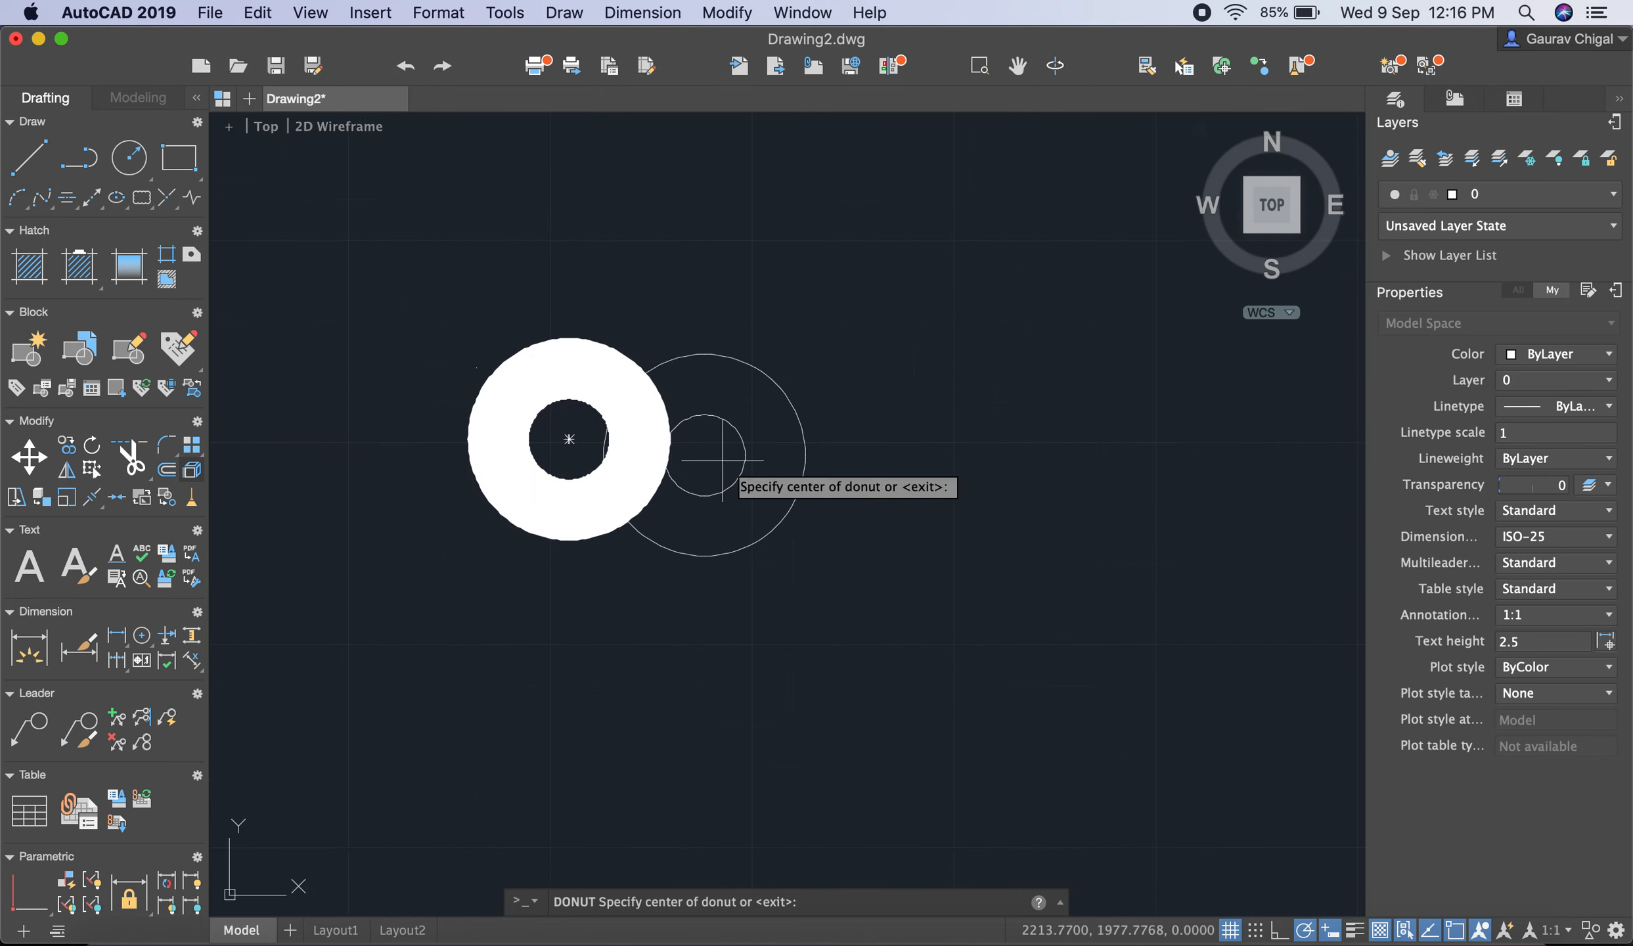
left_click(802, 451)
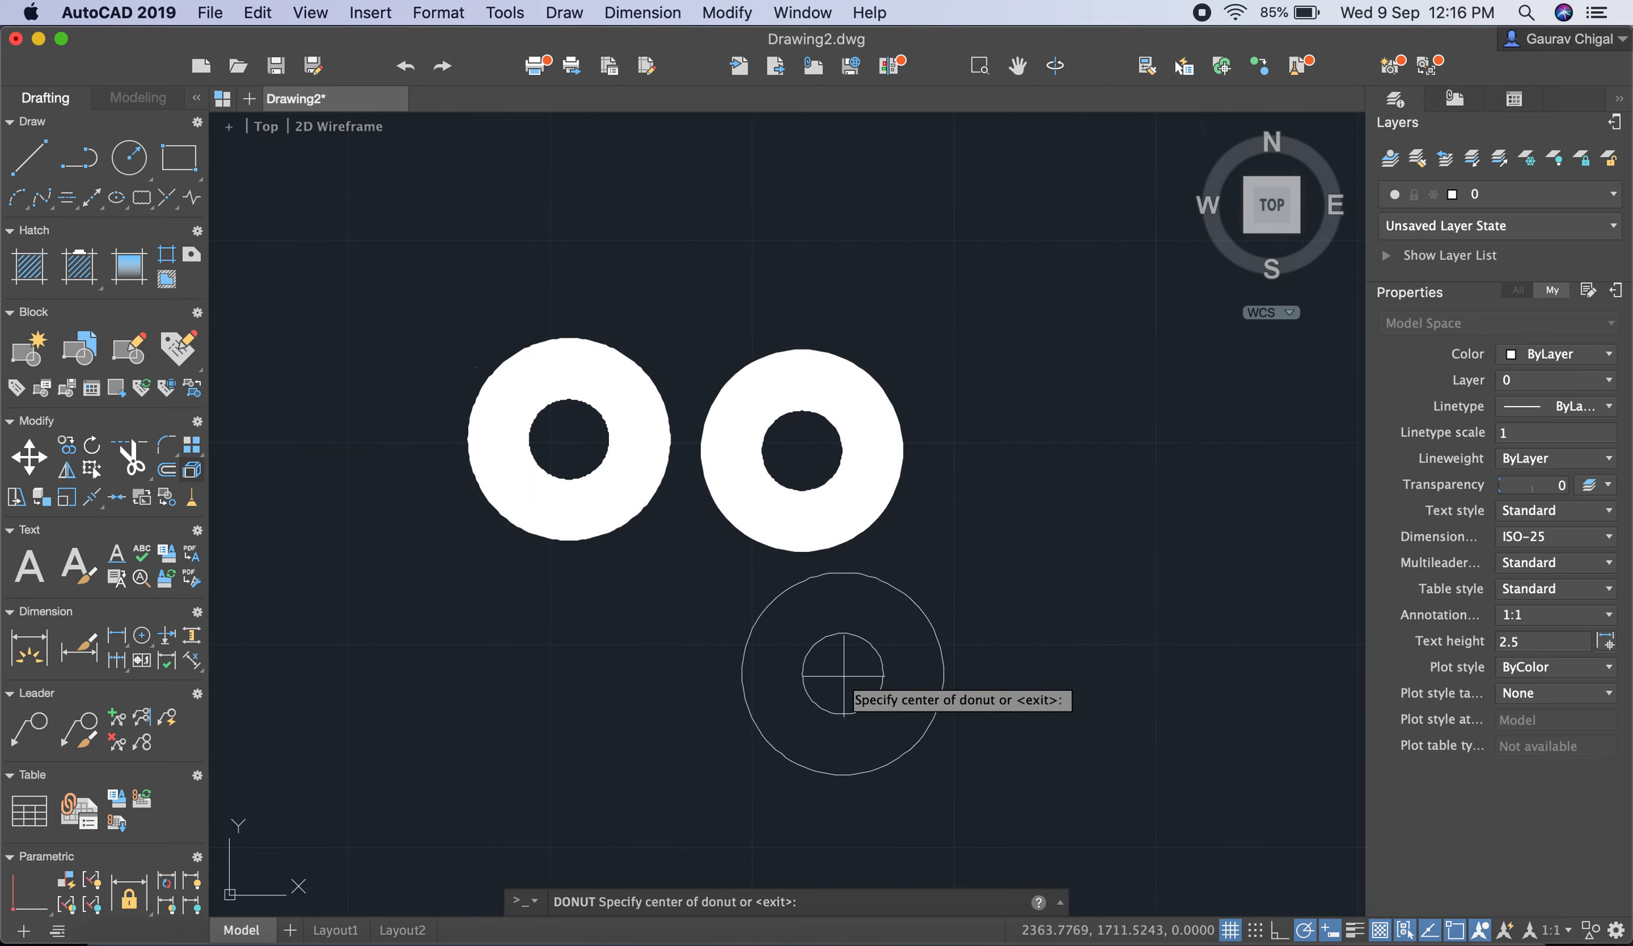
left_click(843, 676)
left_click(602, 675)
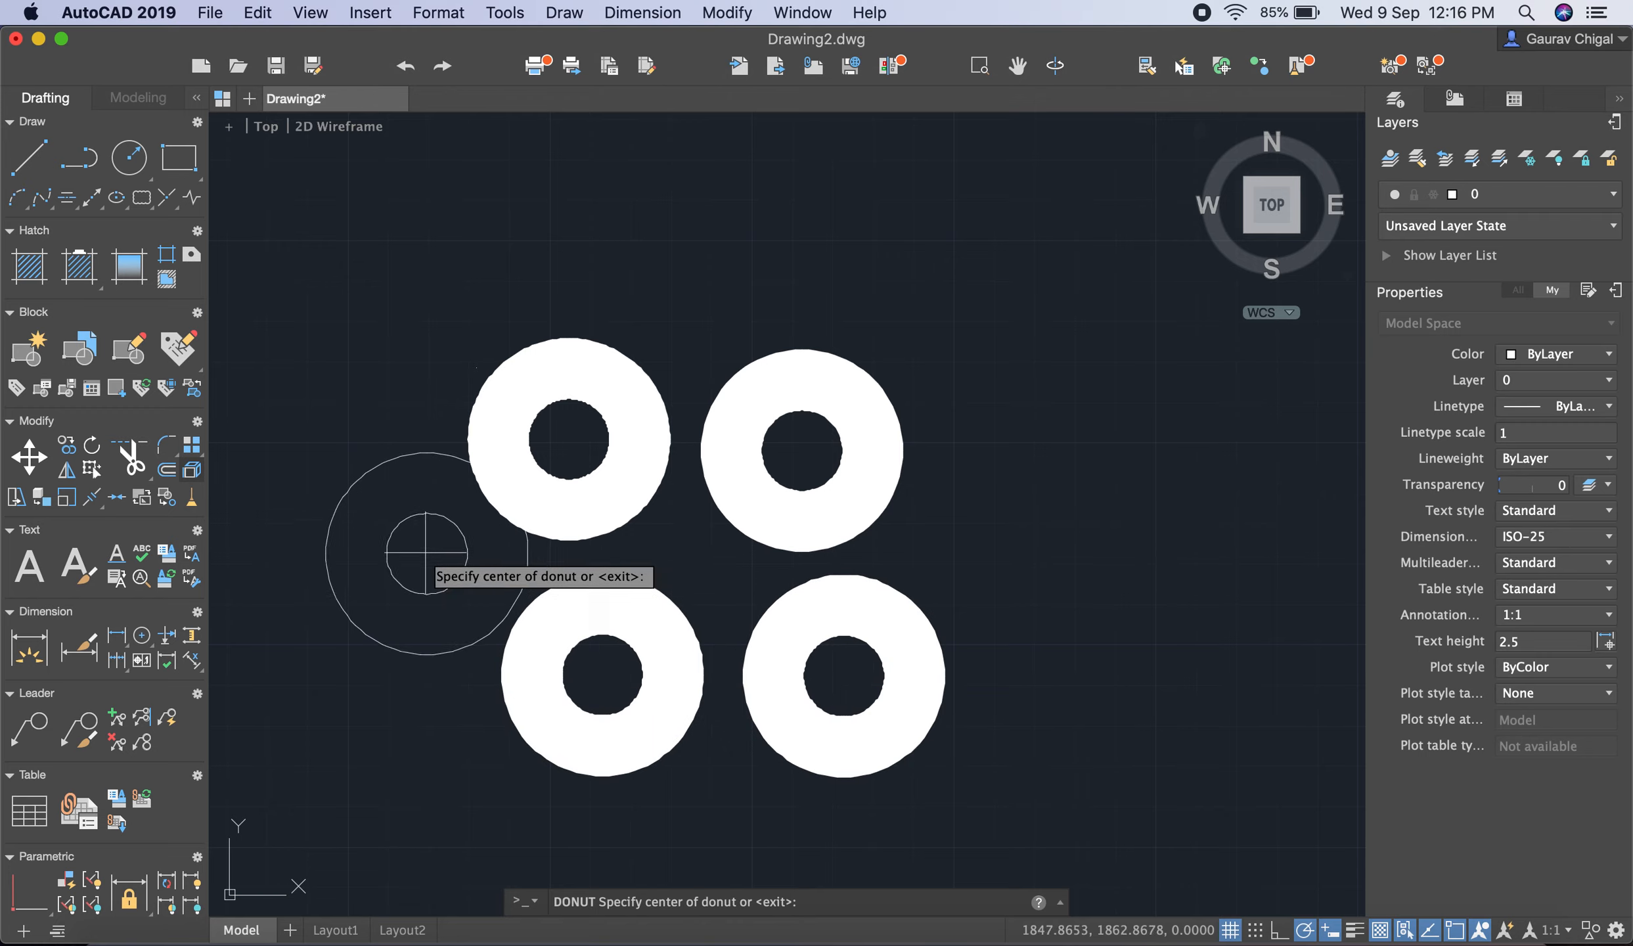
left_click(357, 536)
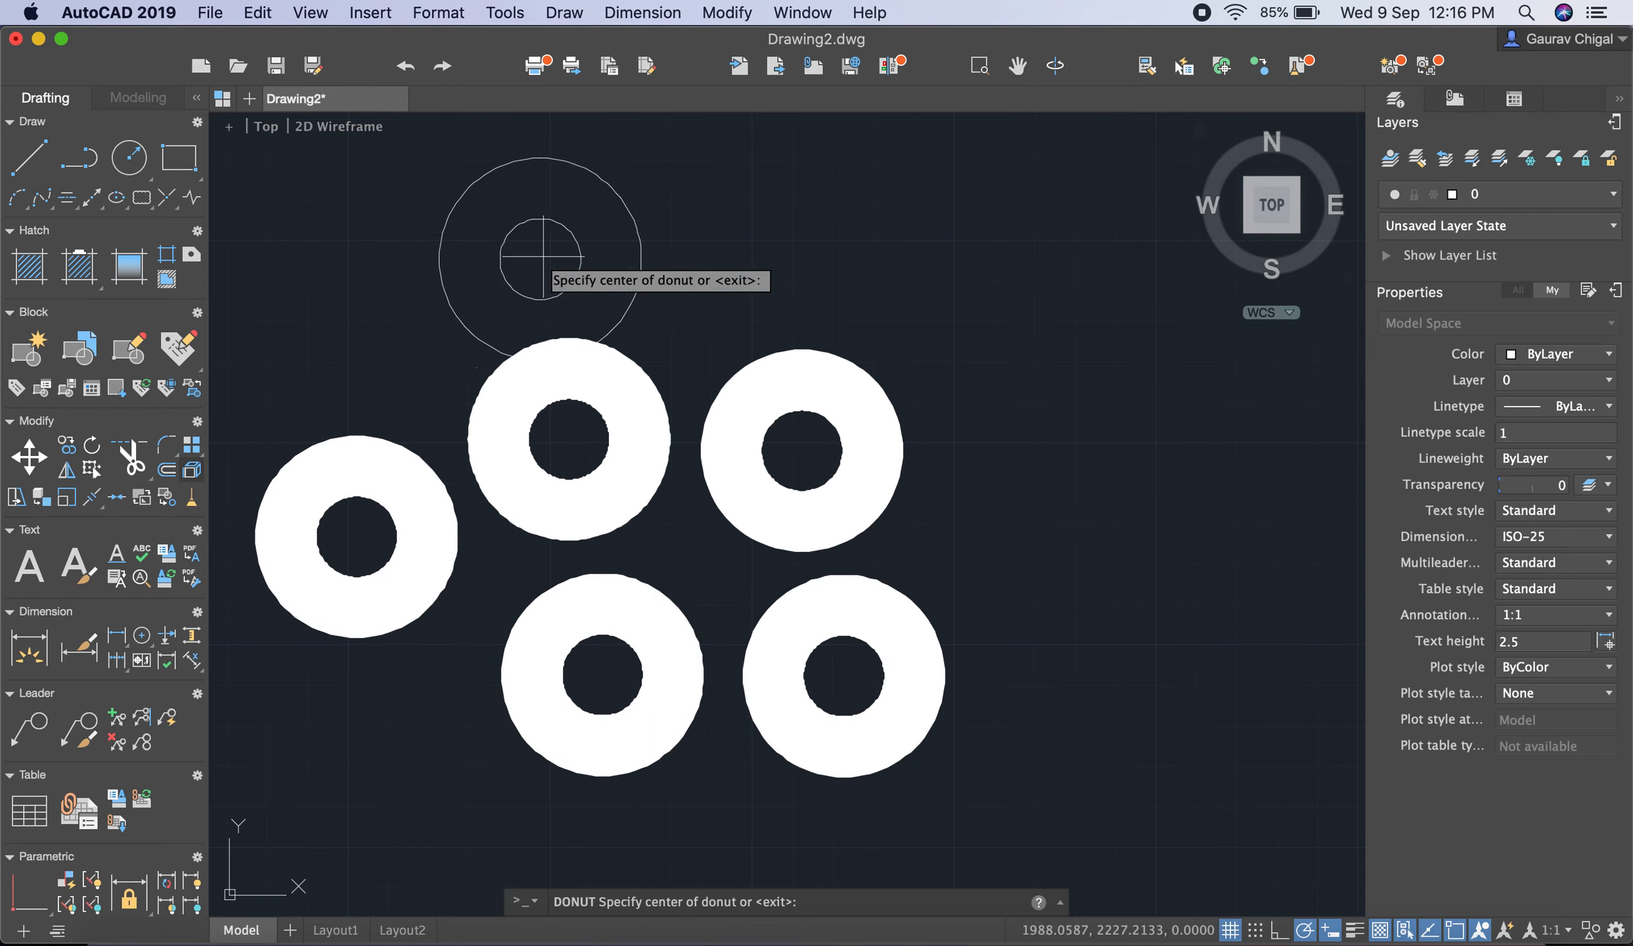
left_click(703, 241)
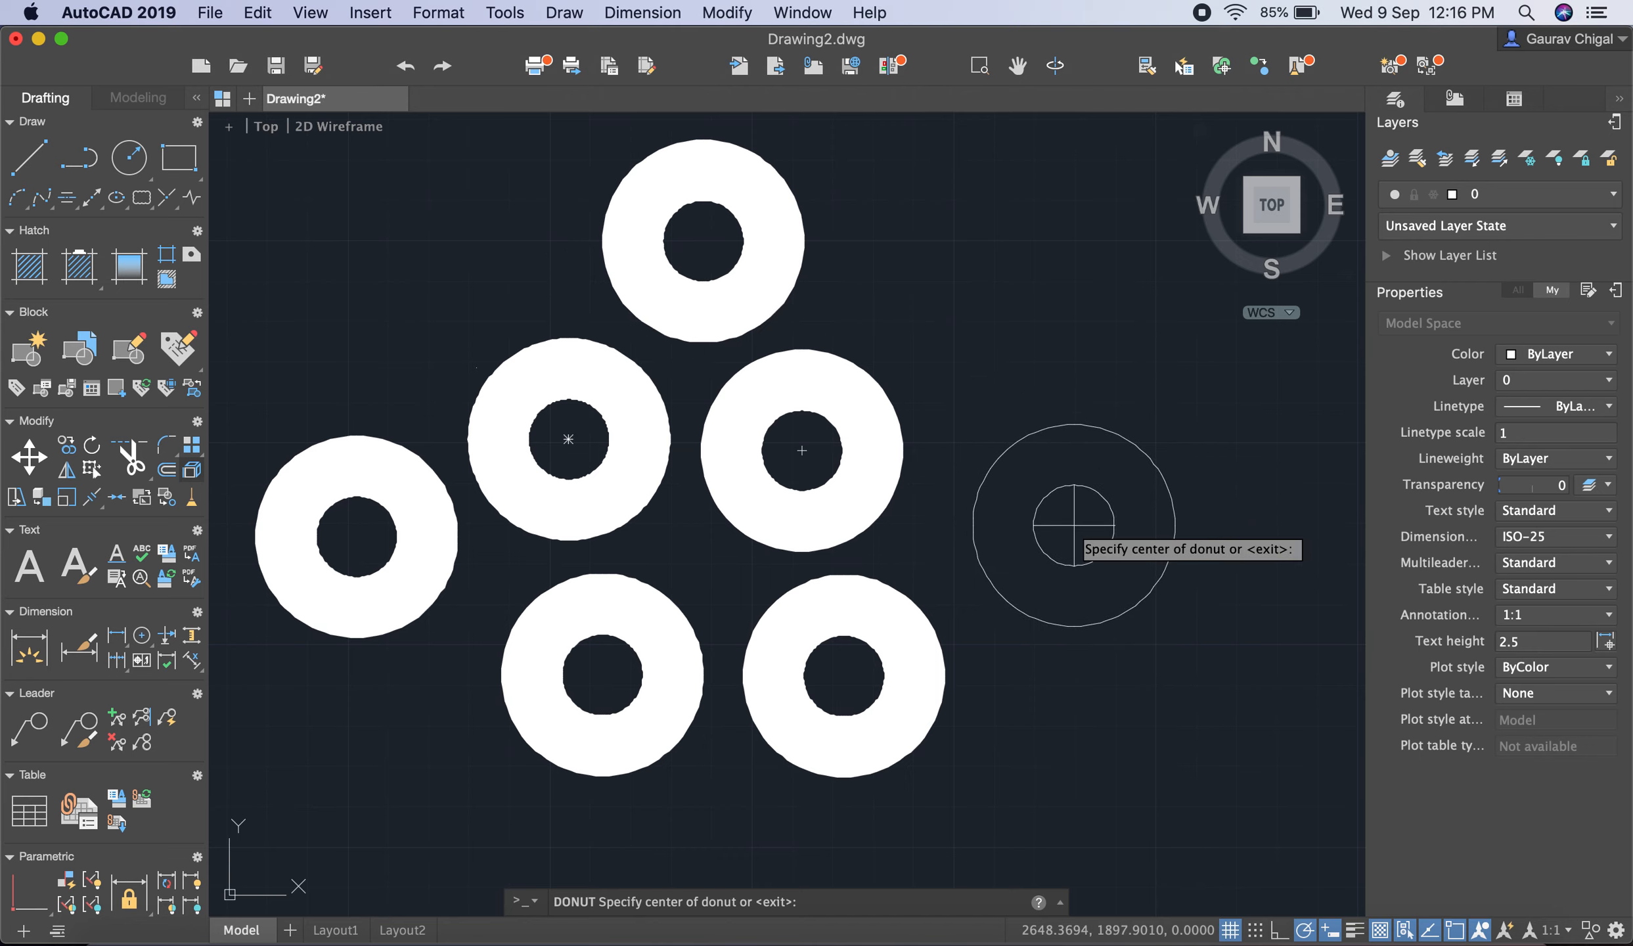
left_click(1074, 525)
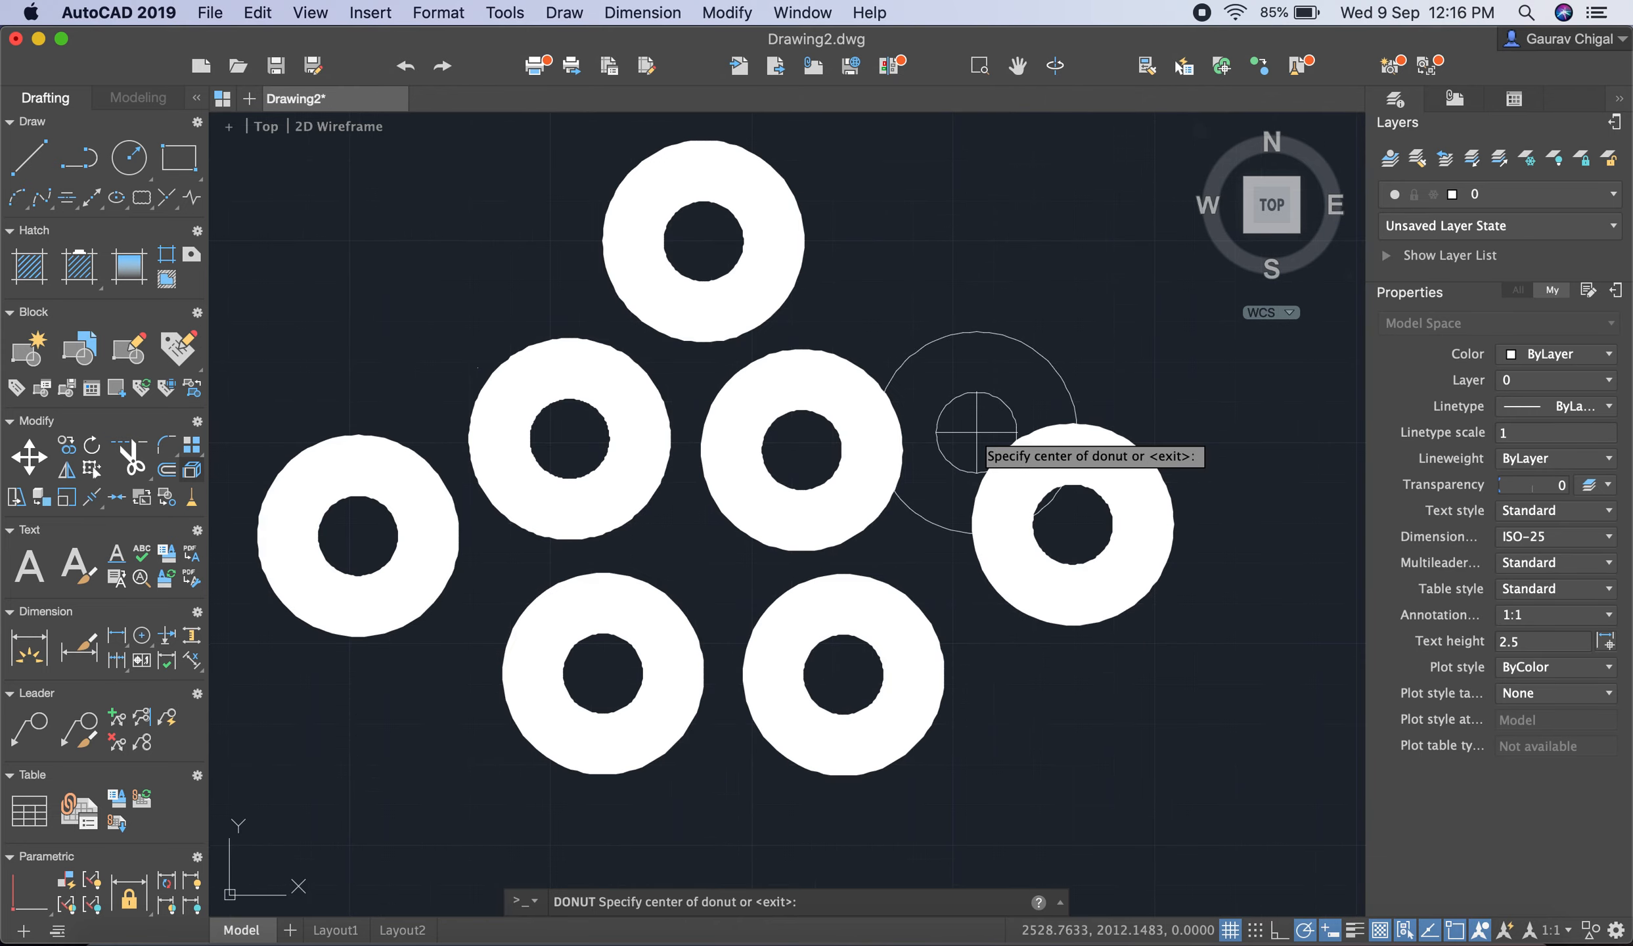
key("Escape")
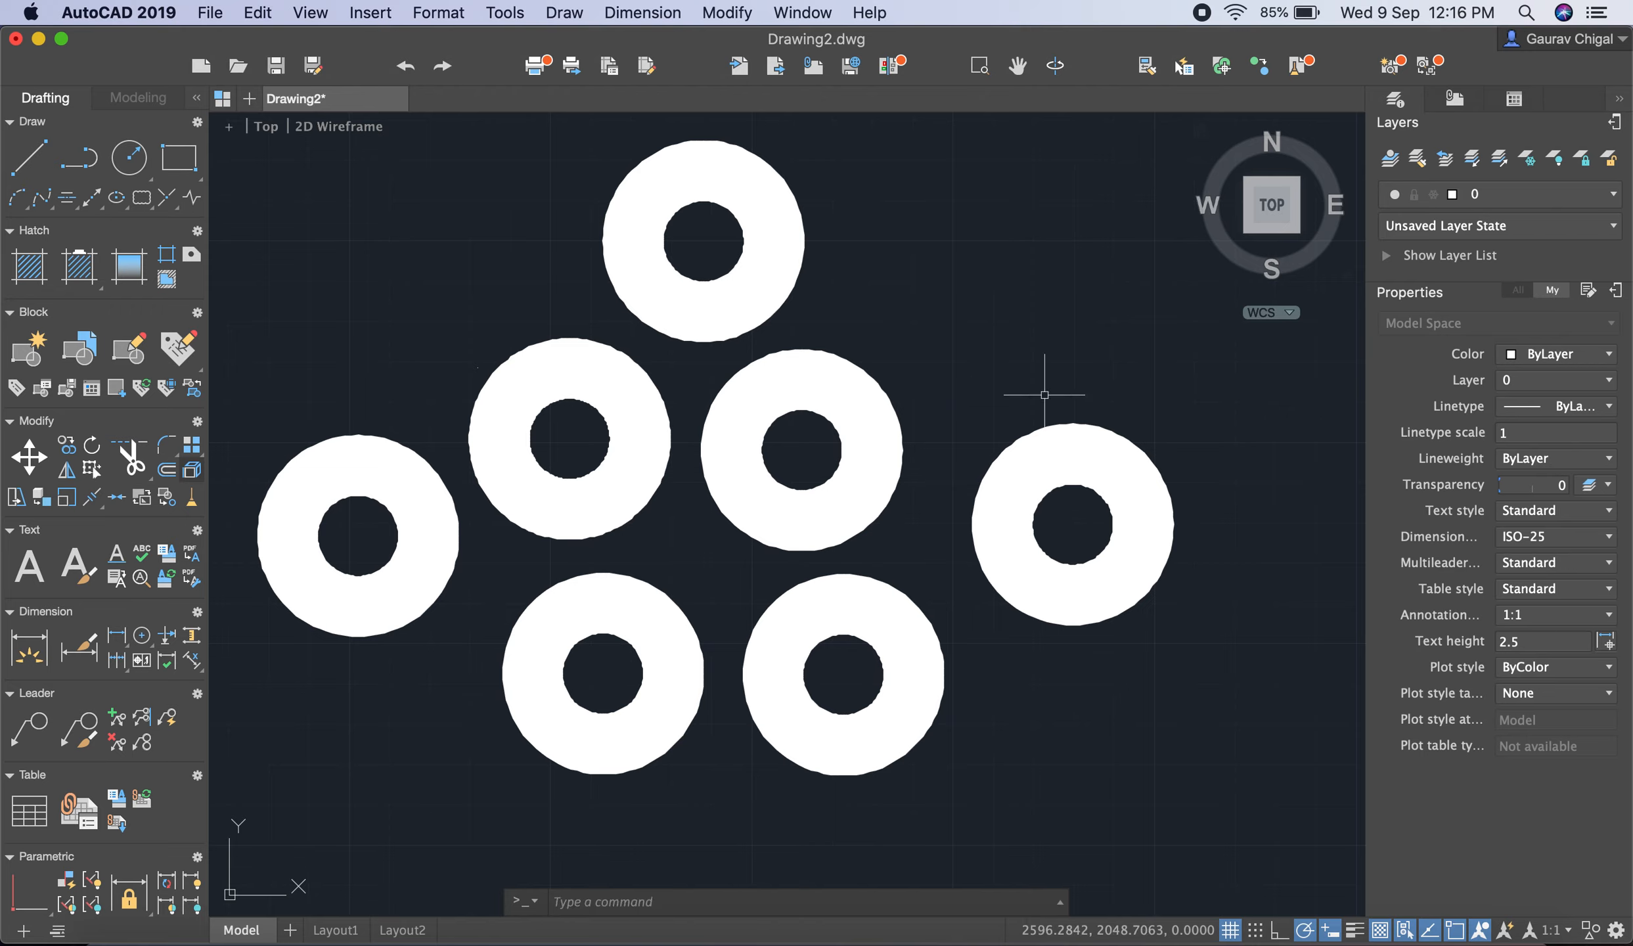